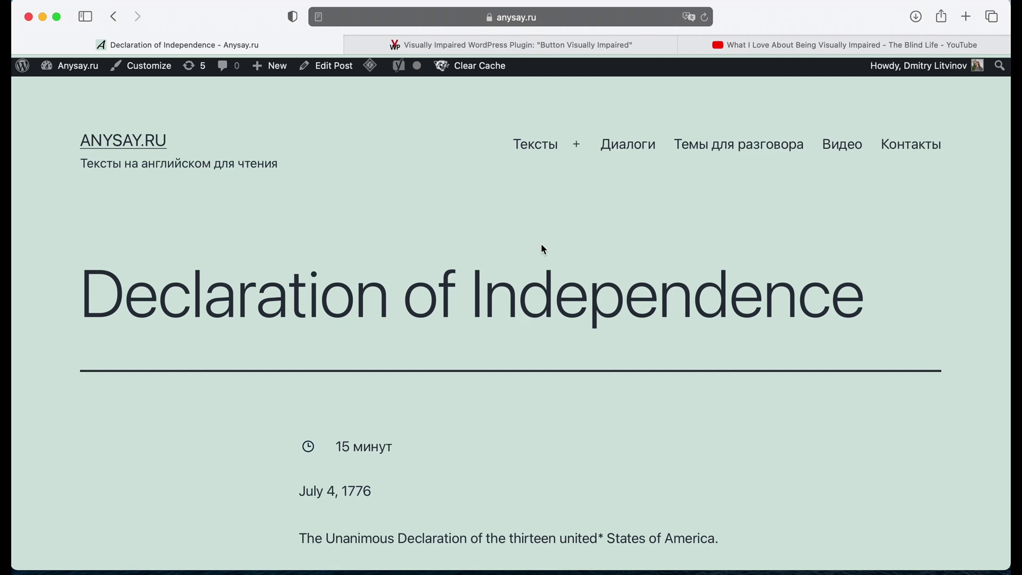
Scroll down through the Declaration of Independence post on Anysay.ru.
{"action": "scroll", "coordinate": [522, 270], "scroll_direction": "down", "scroll_amount": 2}
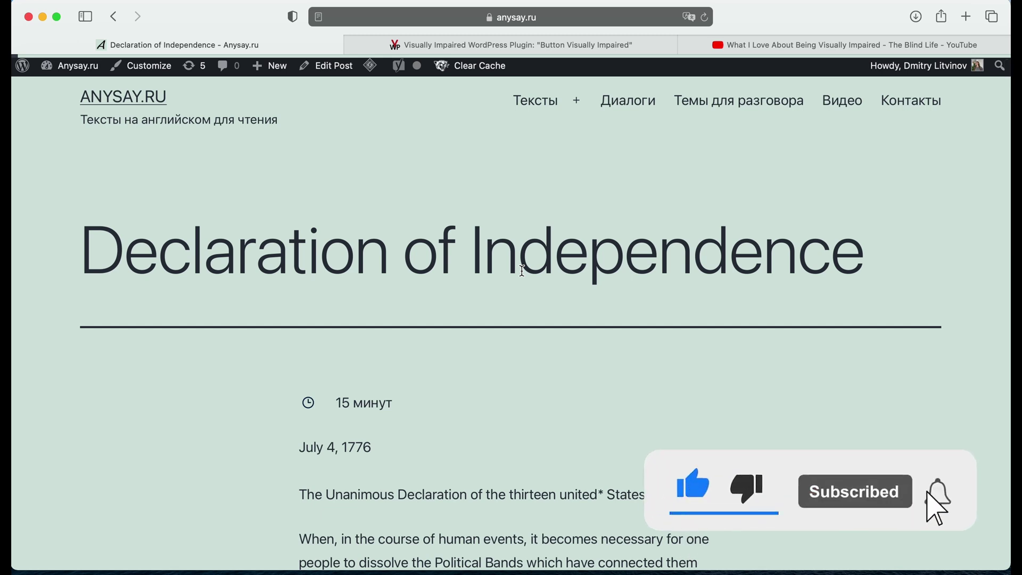
{"action": "scroll", "coordinate": [510, 294], "scroll_direction": "down", "scroll_amount": 5}
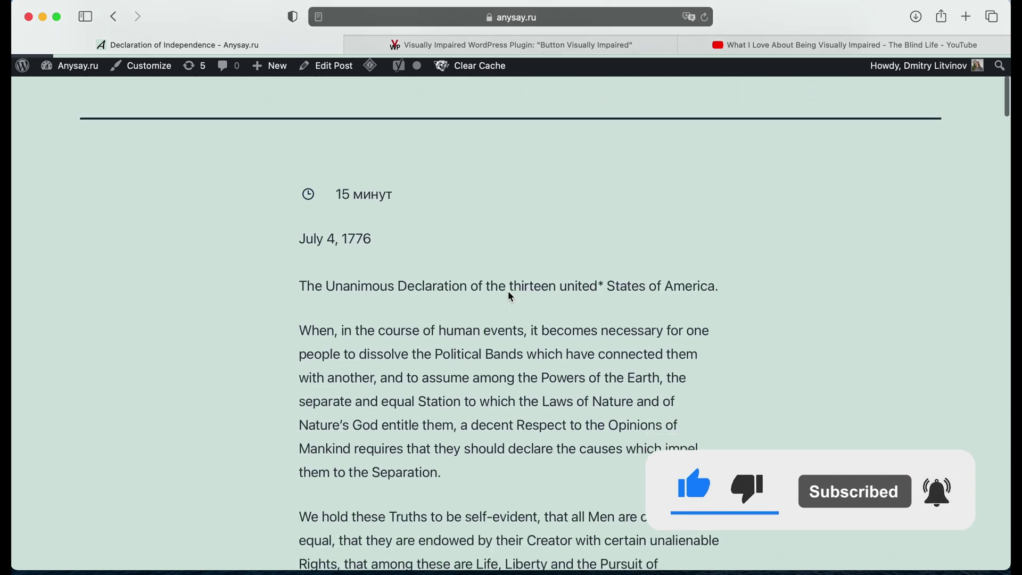
{"action": "scroll", "coordinate": [508, 291], "scroll_direction": "down", "scroll_amount": 4}
Switch to the Button Visually Impaired article and scroll to its Installation section.
{"action": "left_click", "coordinate": [477, 45]}
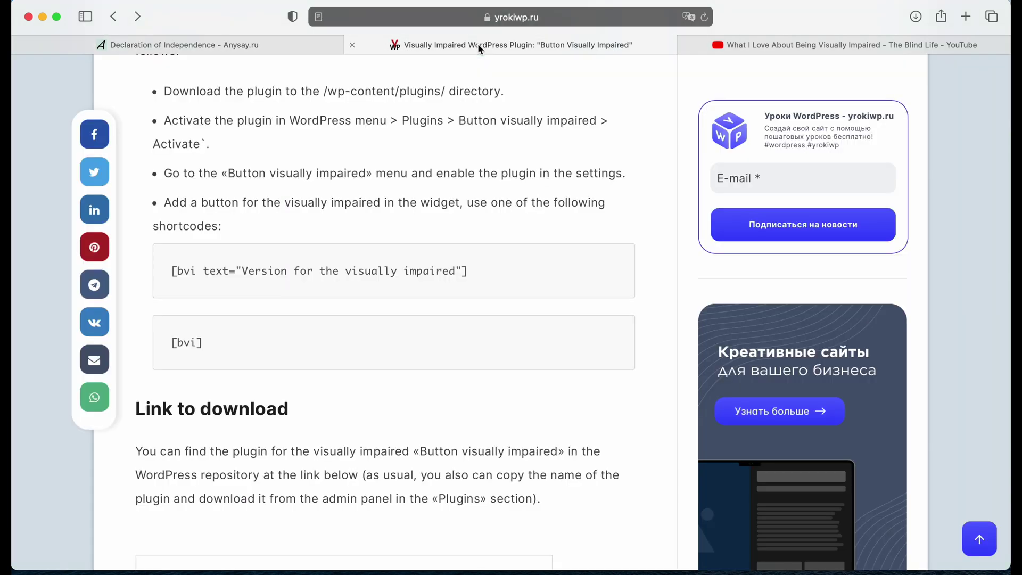
{"action": "scroll", "coordinate": [409, 202], "scroll_direction": "up", "scroll_amount": 15}
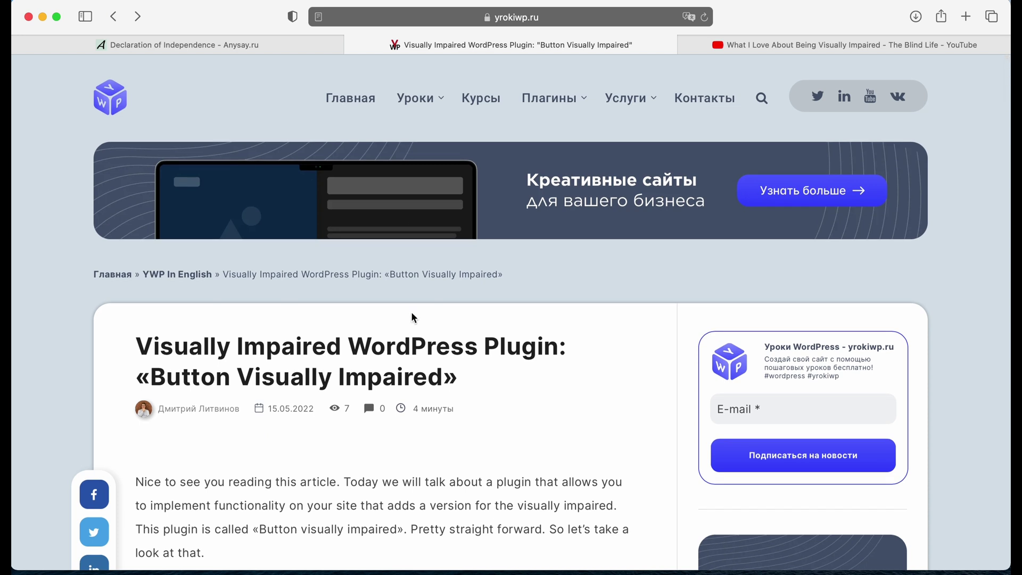
{"action": "scroll", "coordinate": [470, 374], "scroll_direction": "down", "scroll_amount": 8}
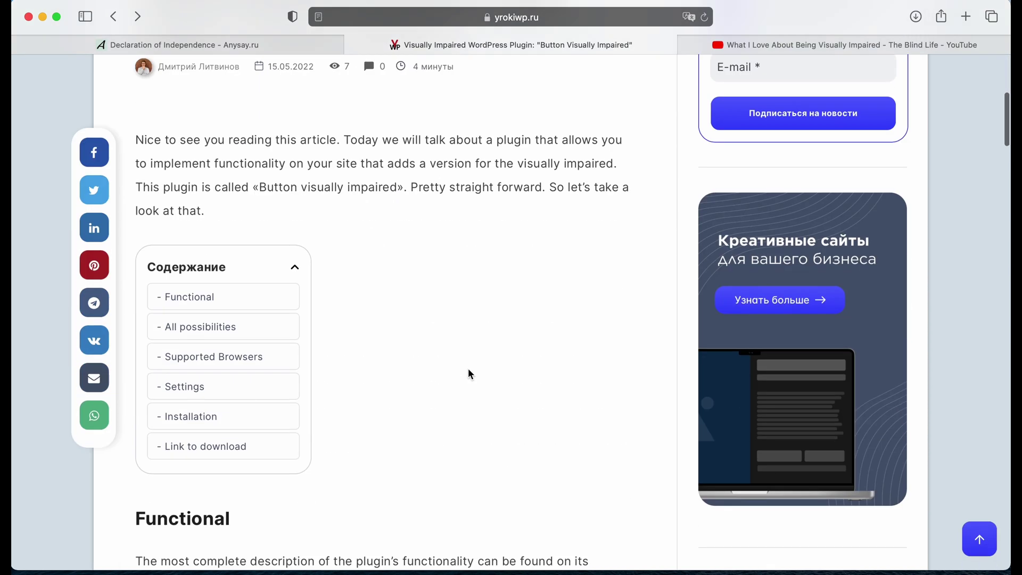
{"action": "scroll", "coordinate": [468, 372], "scroll_direction": "up", "scroll_amount": 1}
{"action": "scroll", "coordinate": [468, 372], "scroll_direction": "down", "scroll_amount": 8}
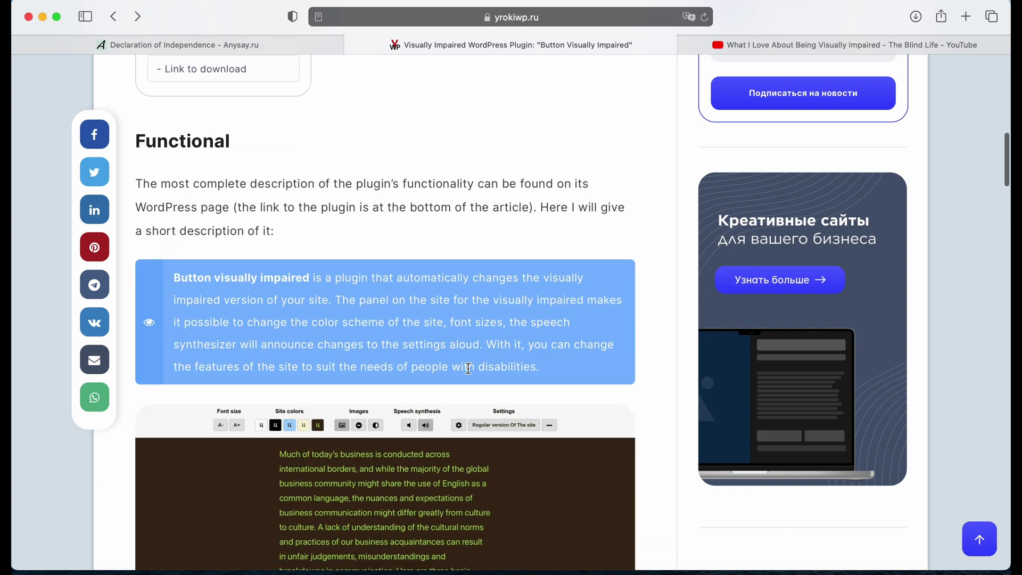
{"action": "scroll", "coordinate": [469, 369], "scroll_direction": "up", "scroll_amount": 2}
{"action": "scroll", "coordinate": [469, 370], "scroll_direction": "down", "scroll_amount": 12}
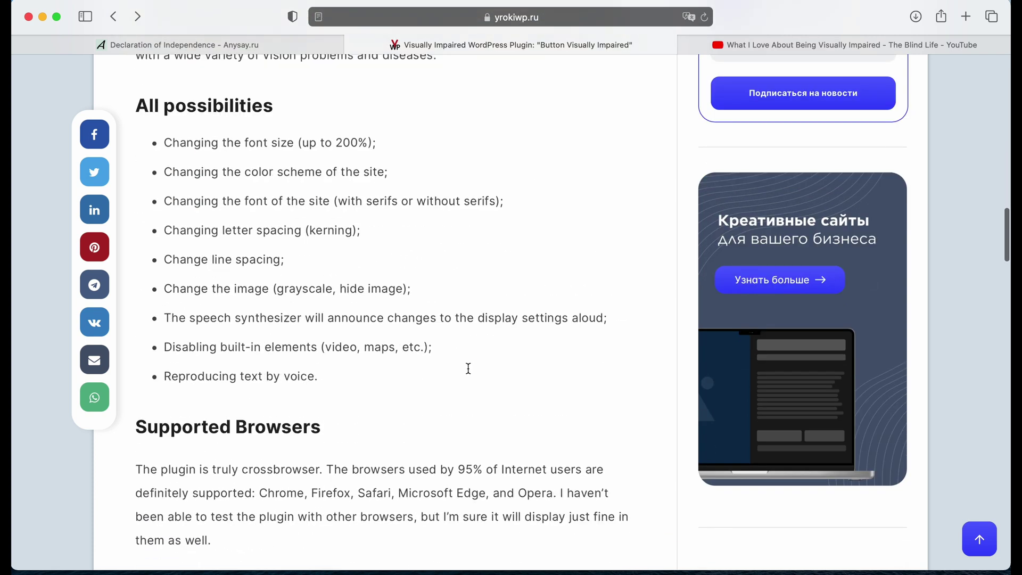
{"action": "scroll", "coordinate": [468, 369], "scroll_direction": "down", "scroll_amount": 5}
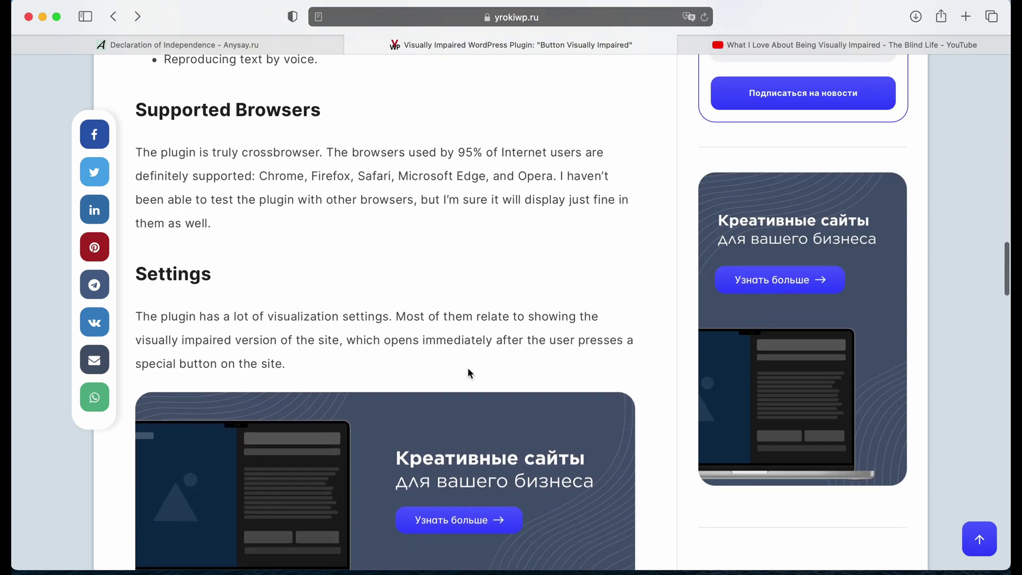
{"action": "scroll", "coordinate": [468, 370], "scroll_direction": "down", "scroll_amount": 9}
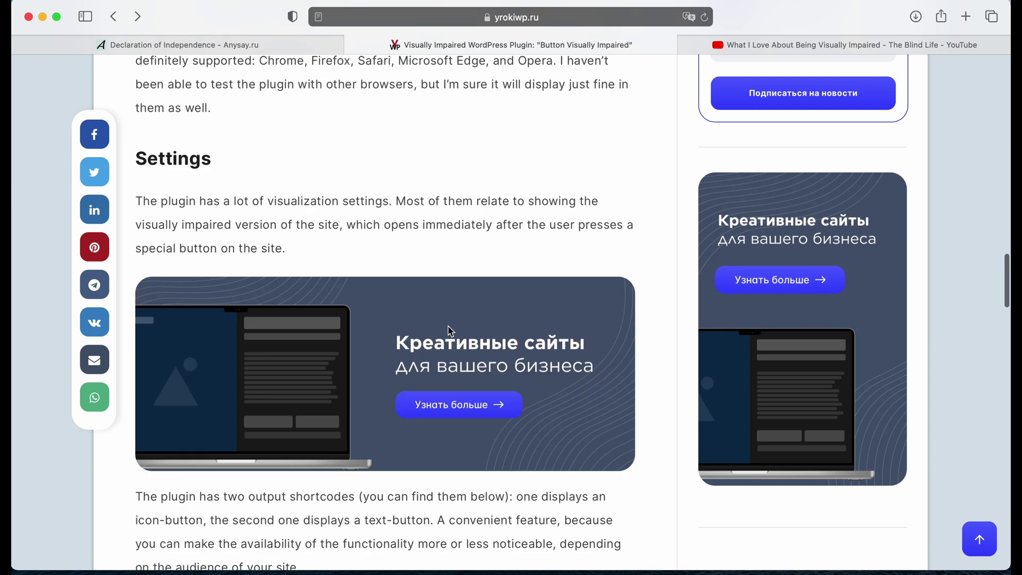
{"action": "scroll", "coordinate": [450, 331], "scroll_direction": "down", "scroll_amount": 4}
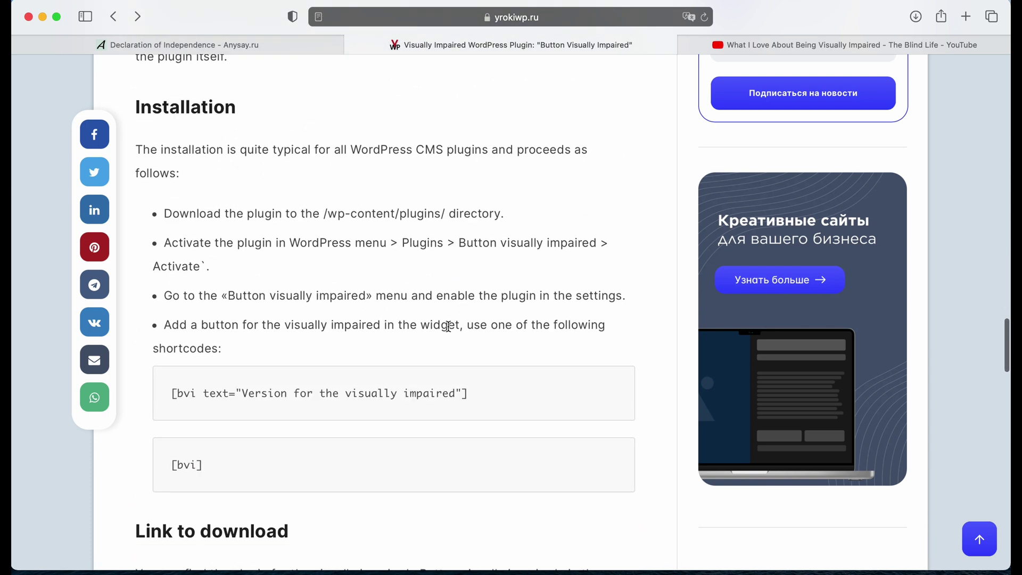
{"action": "scroll", "coordinate": [450, 331], "scroll_direction": "up", "scroll_amount": 1}
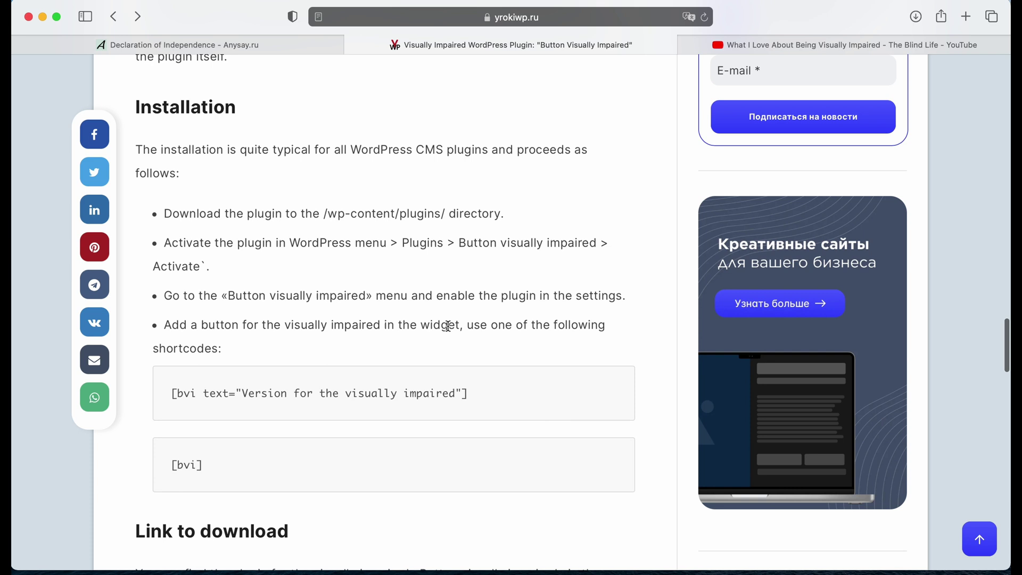
Highlight the installation steps and the [bvi] text-button shortcode, then return to the Declaration page.
{"action": "left_click_drag", "start_coordinate": [141, 147], "coordinate": [286, 290]}
{"action": "left_click", "coordinate": [286, 291]}
{"action": "scroll", "coordinate": [282, 320], "scroll_direction": "down", "scroll_amount": 3}
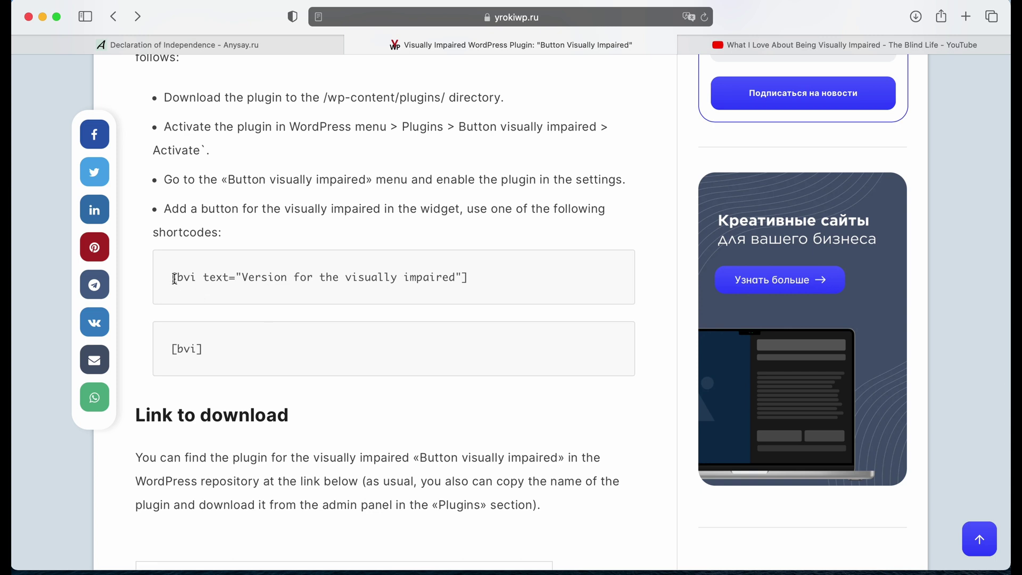
{"action": "left_click_drag", "start_coordinate": [173, 276], "coordinate": [489, 283]}
{"action": "left_click", "coordinate": [488, 279]}
{"action": "left_click", "coordinate": [489, 283]}
{"action": "scroll", "coordinate": [256, 308], "scroll_direction": "down", "scroll_amount": 4}
{"action": "scroll", "coordinate": [256, 309], "scroll_direction": "down", "scroll_amount": 3}
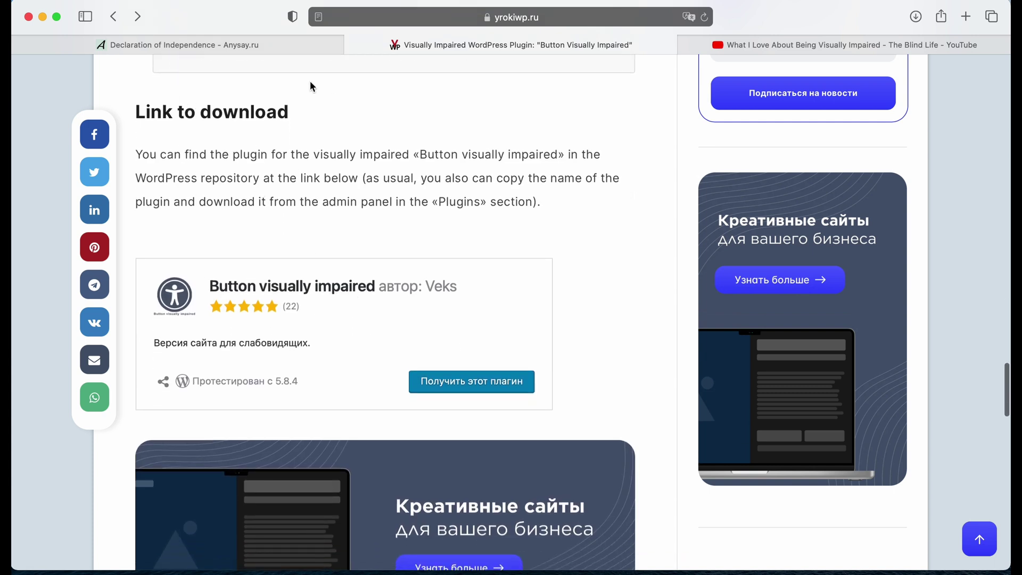
{"action": "left_click", "coordinate": [273, 42]}
Go to Plugins > Add New and search for 'Button visually impaired'.
{"action": "scroll", "coordinate": [277, 234], "scroll_direction": "up", "scroll_amount": 10}
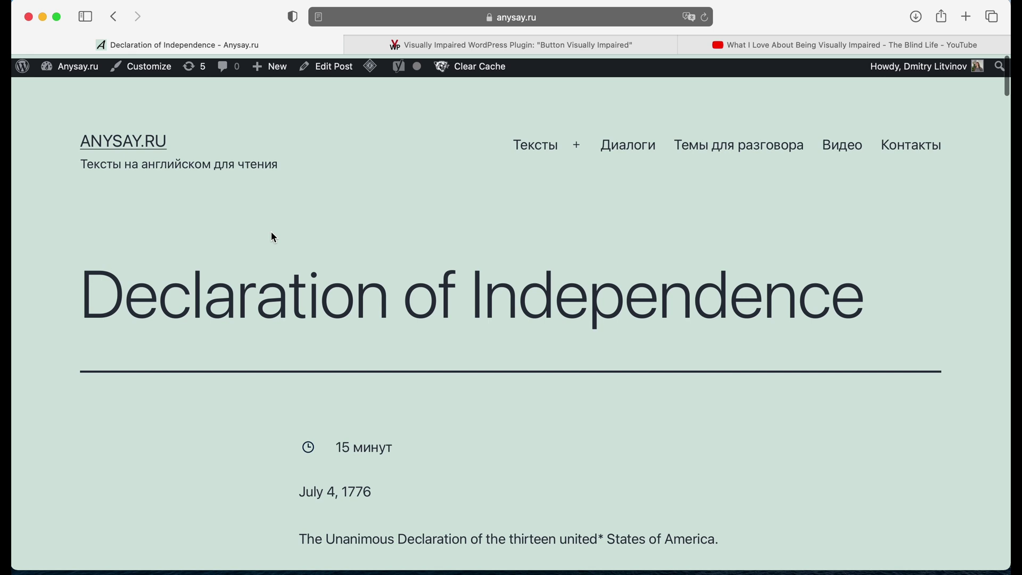
{"action": "left_click", "coordinate": [26, 73]}
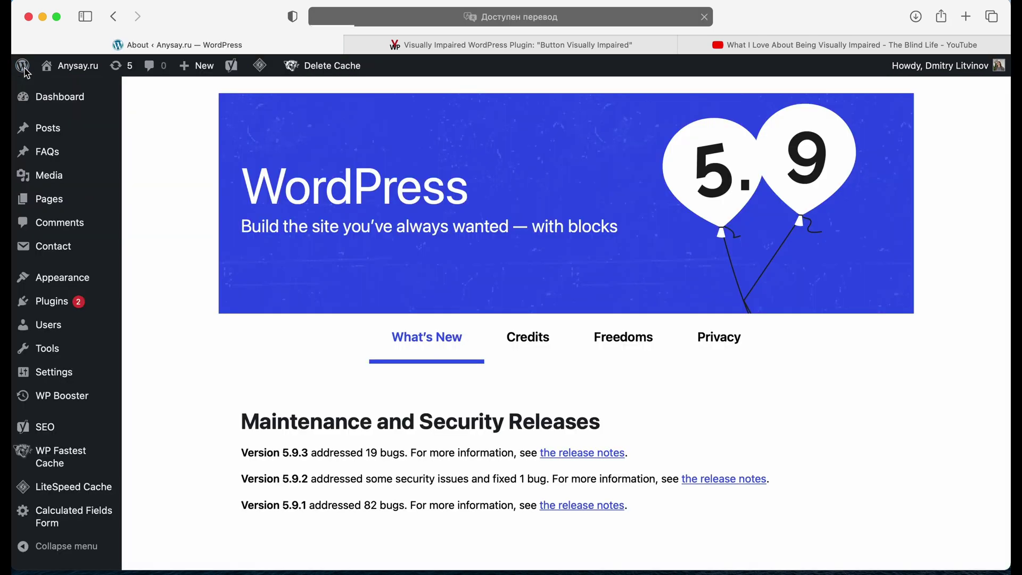
{"action": "left_click", "coordinate": [62, 308]}
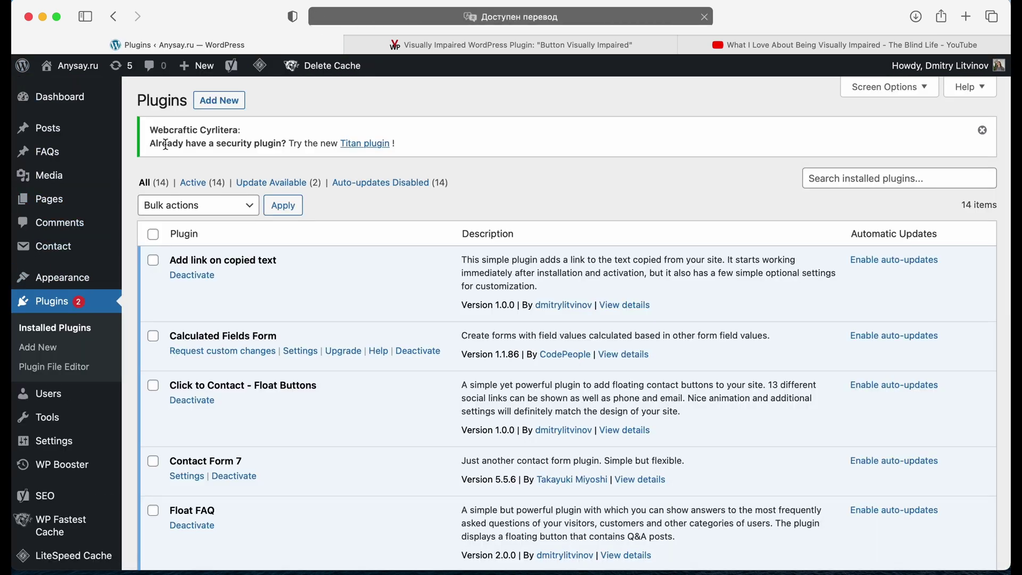
{"action": "left_click", "coordinate": [219, 100]}
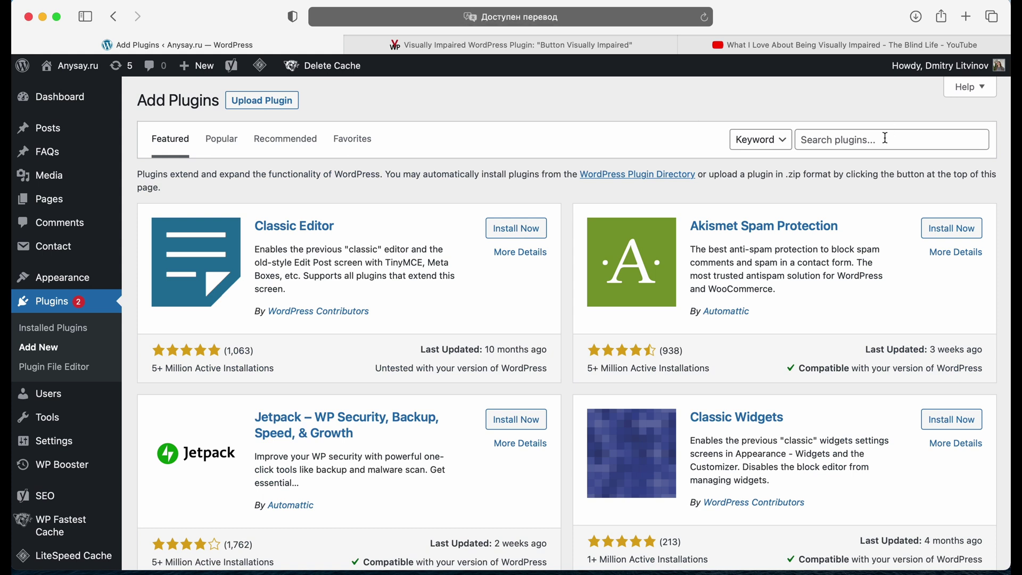
{"action": "left_click", "coordinate": [885, 136]}
{"action": "type", "text": "Button visually impaired"}
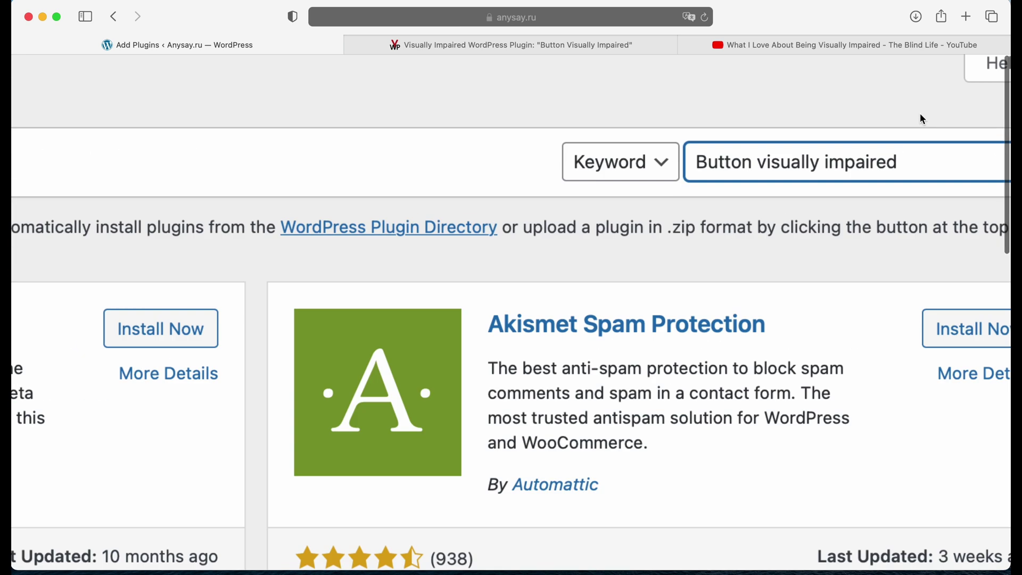
Install the Button visually impaired plugin and activate it, giving version 2.3.0.
{"action": "scroll", "coordinate": [920, 115], "scroll_direction": "up", "scroll_amount": 3}
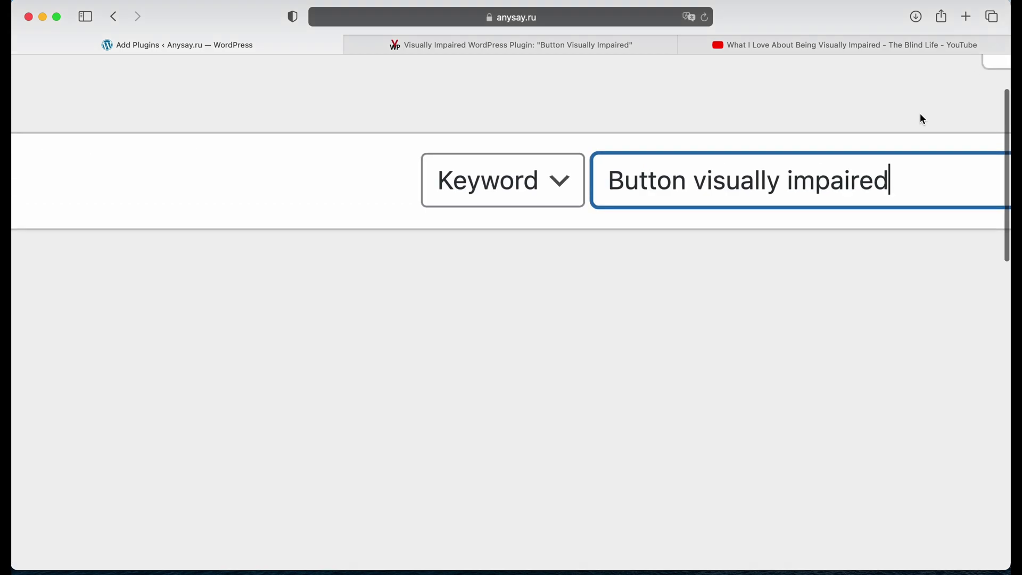
{"action": "scroll", "coordinate": [920, 115], "scroll_direction": "right", "scroll_amount": 2}
{"action": "scroll", "coordinate": [828, 123], "scroll_direction": "down", "scroll_amount": 3}
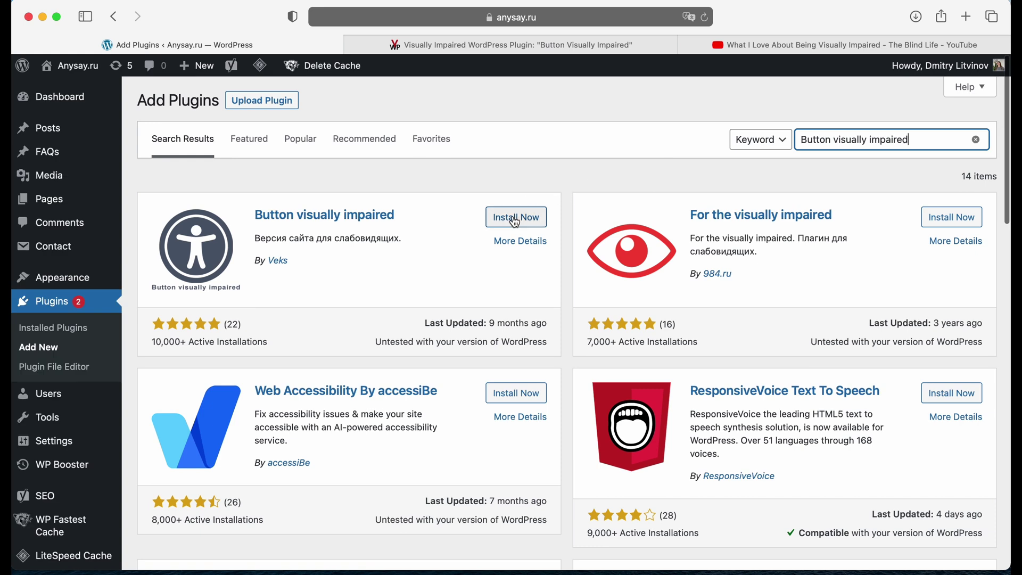
{"action": "left_click", "coordinate": [519, 214]}
{"action": "scroll", "coordinate": [333, 211], "scroll_direction": "up", "scroll_amount": 3}
{"action": "scroll", "coordinate": [331, 218], "scroll_direction": "left", "scroll_amount": 2}
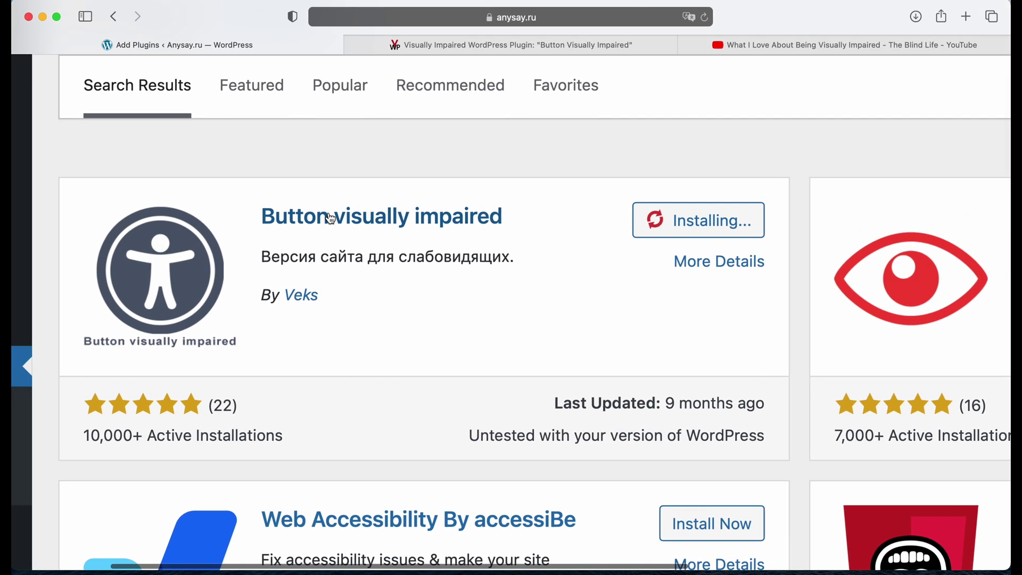
{"action": "left_click", "coordinate": [707, 225]}
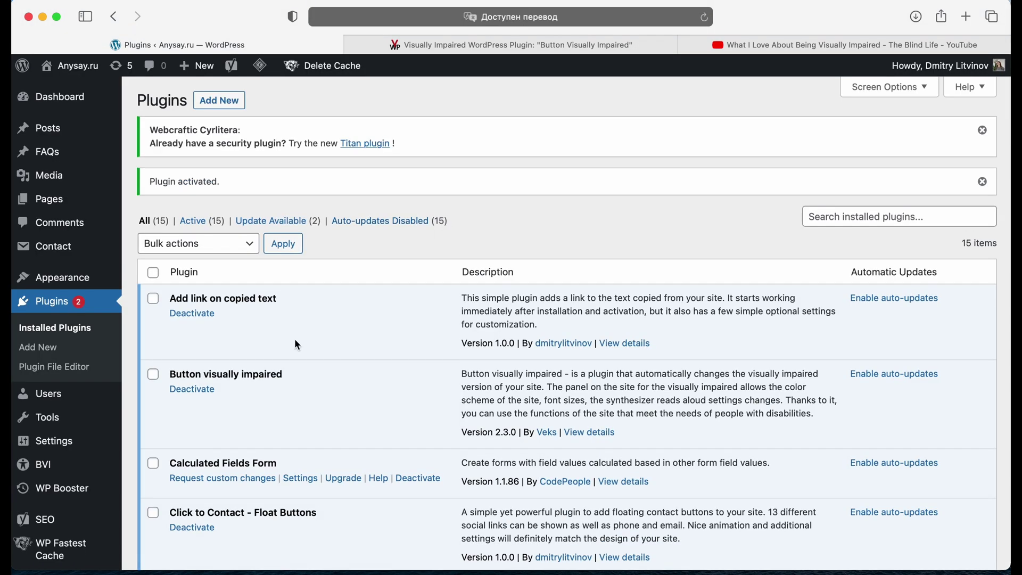
{"action": "scroll", "coordinate": [295, 338], "scroll_direction": "up", "scroll_amount": 5}
{"action": "scroll", "coordinate": [190, 283], "scroll_direction": "up", "scroll_amount": 5}
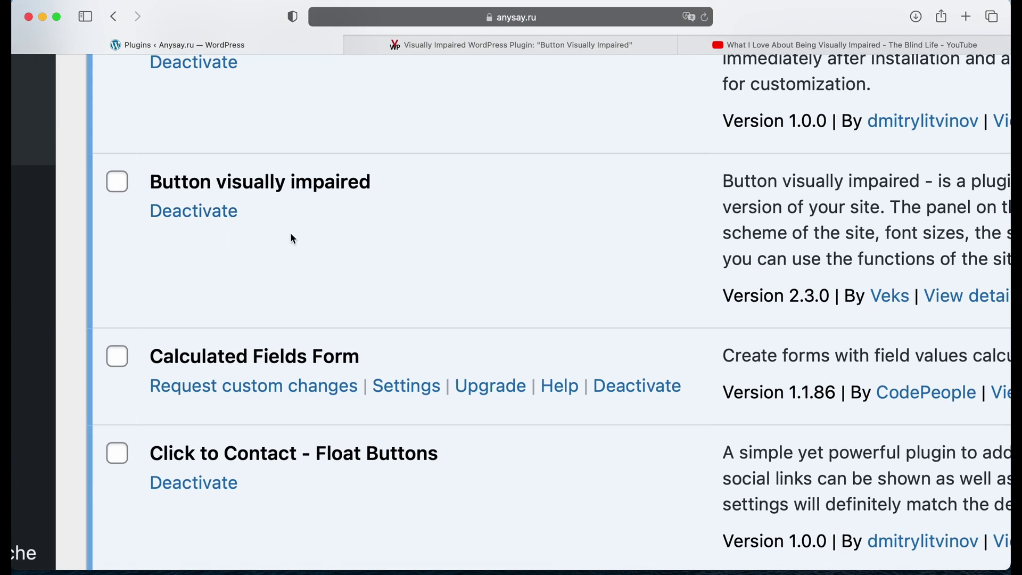
{"action": "scroll", "coordinate": [293, 239], "scroll_direction": "down", "scroll_amount": 5}
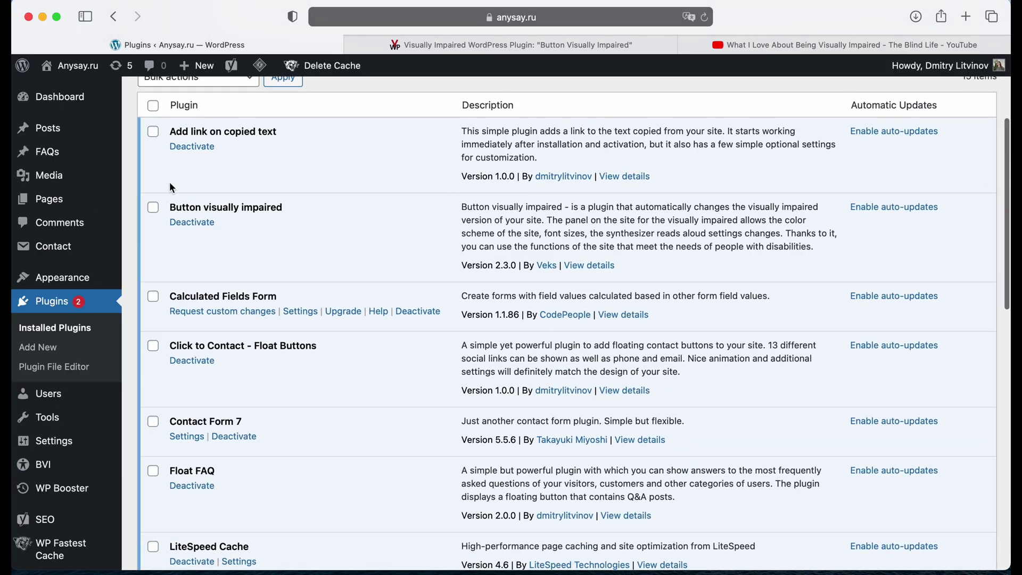
View the Anysay.ru front page and scroll through it.
{"action": "left_click", "coordinate": [53, 92]}
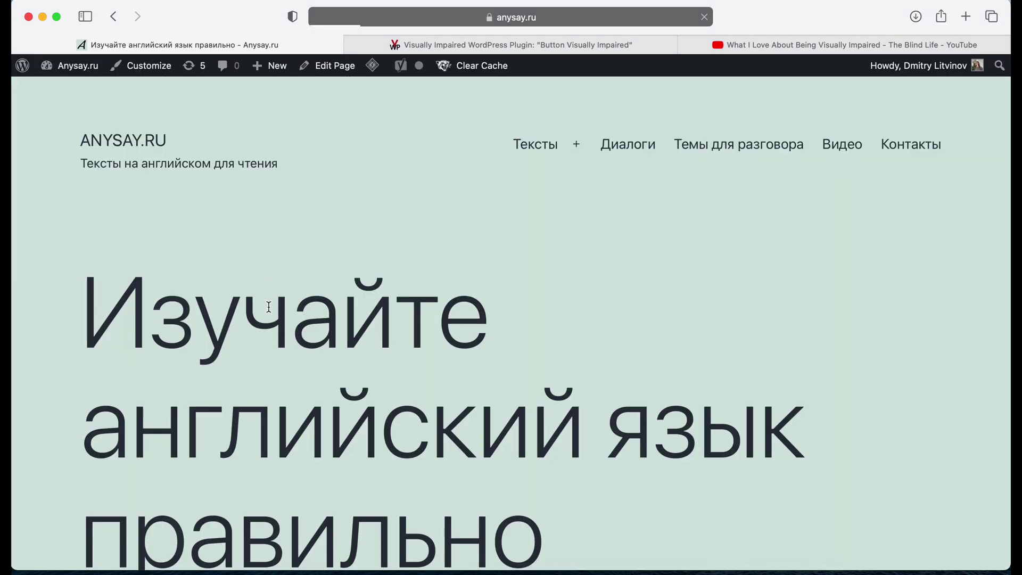
{"action": "scroll", "coordinate": [269, 307], "scroll_direction": "down", "scroll_amount": 15}
{"action": "scroll", "coordinate": [269, 307], "scroll_direction": "down", "scroll_amount": 20}
{"action": "scroll", "coordinate": [269, 307], "scroll_direction": "up", "scroll_amount": 19}
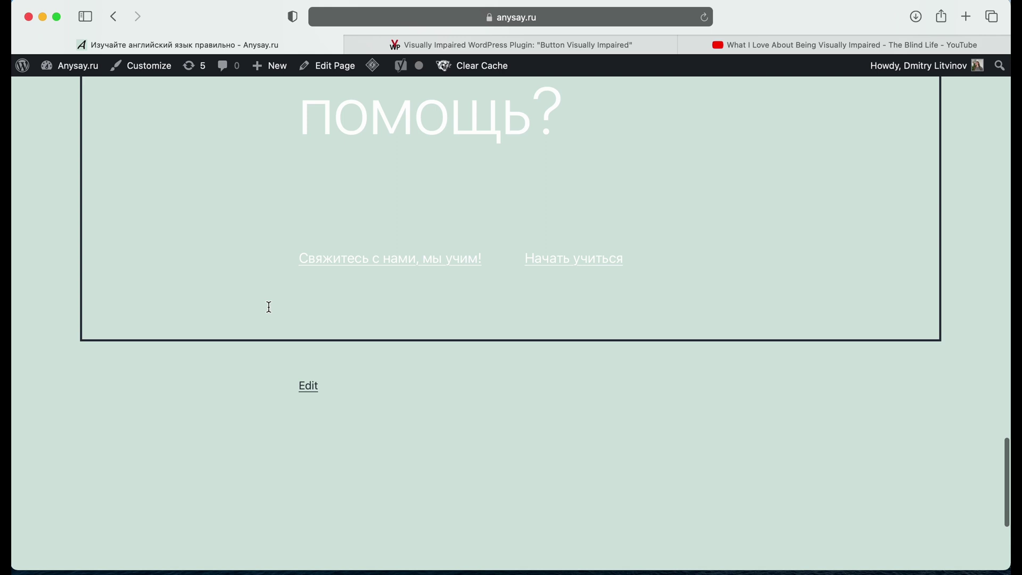
{"action": "scroll", "coordinate": [270, 307], "scroll_direction": "up", "scroll_amount": 20}
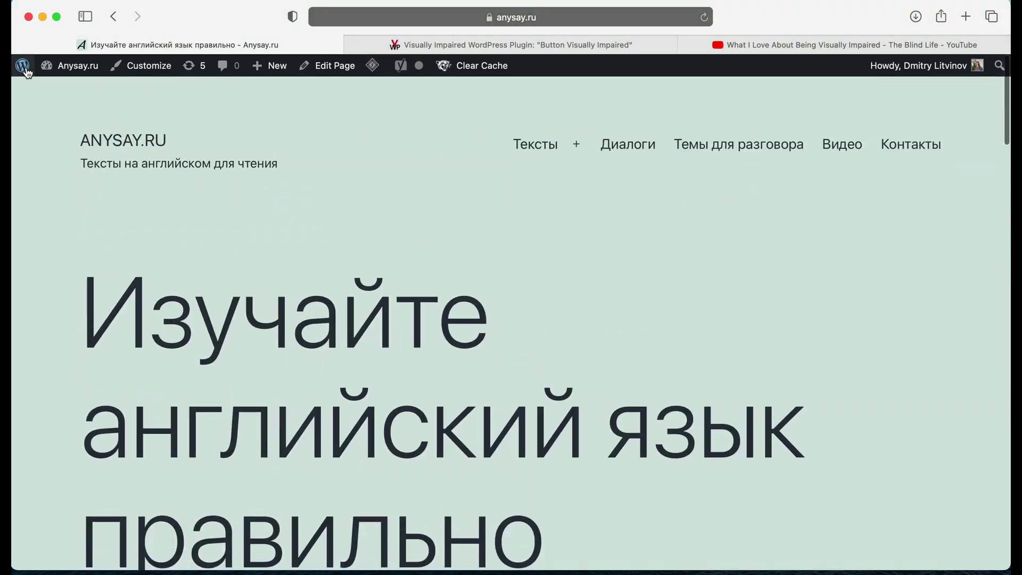
In the BVI settings, set 'Plugin is active' to Yes and save the changes.
{"action": "left_click", "coordinate": [25, 67]}
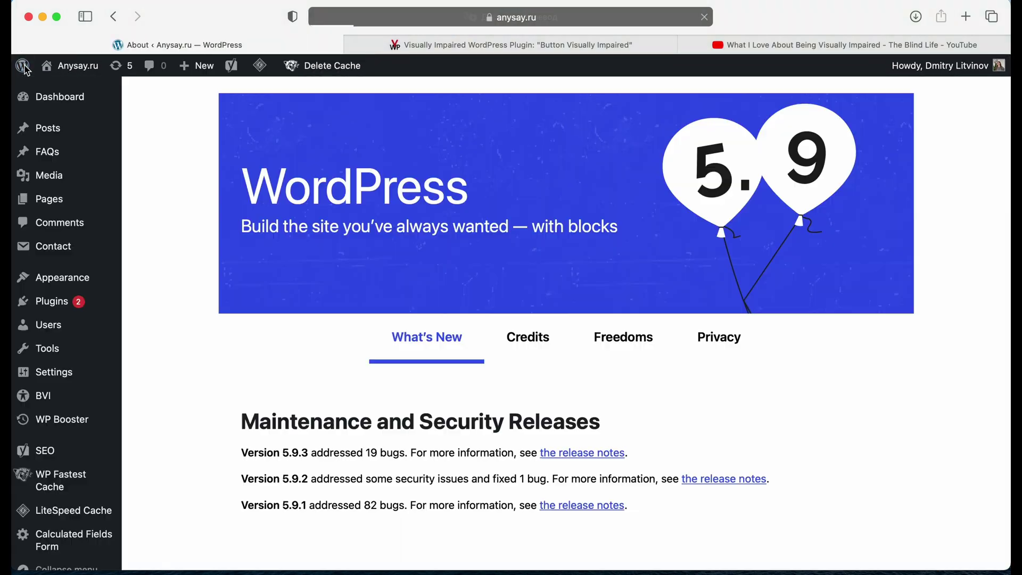
{"action": "left_click", "coordinate": [45, 399]}
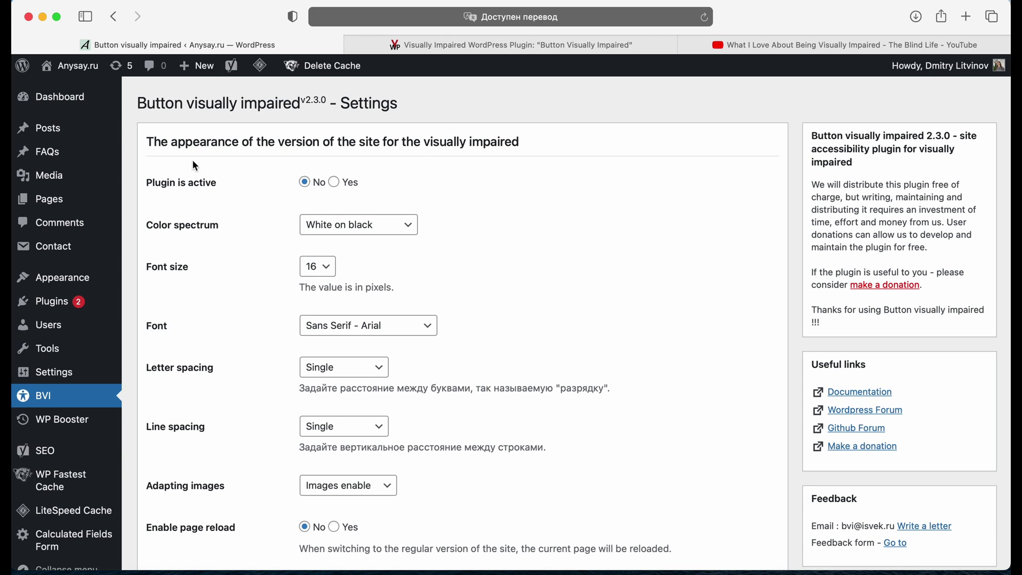
{"action": "scroll", "coordinate": [193, 159], "scroll_direction": "up", "scroll_amount": 5}
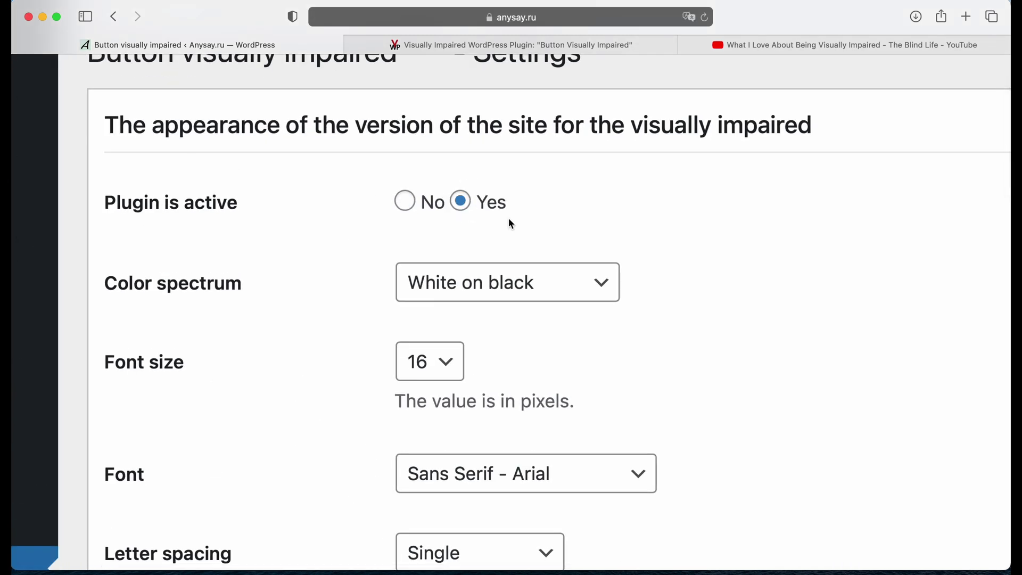
{"action": "scroll", "coordinate": [511, 224], "scroll_direction": "down", "scroll_amount": 5}
{"action": "scroll", "coordinate": [714, 494], "scroll_direction": "down", "scroll_amount": 15}
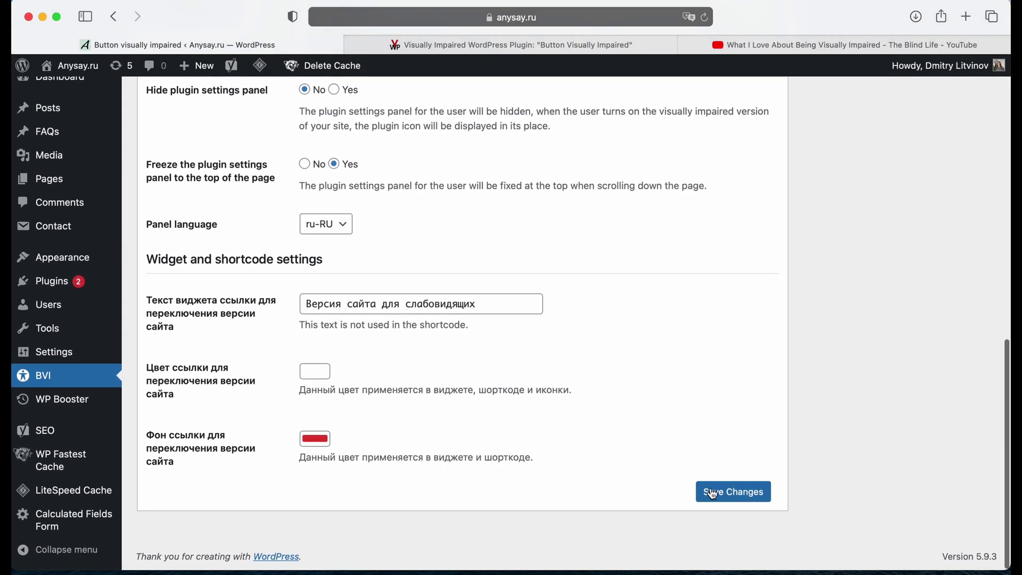
{"action": "left_click", "coordinate": [713, 494]}
{"action": "scroll", "coordinate": [416, 415], "scroll_direction": "down", "scroll_amount": 15}
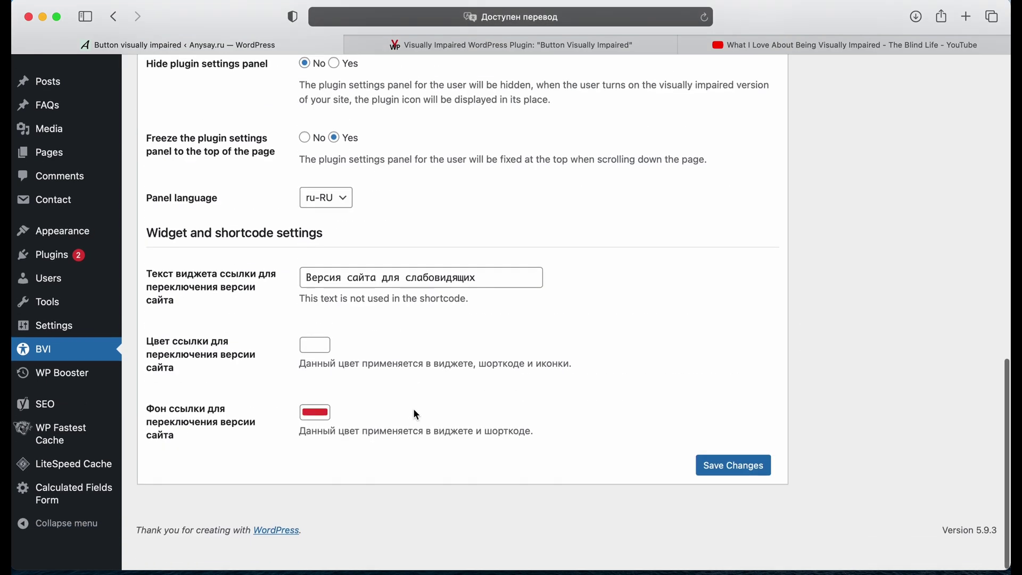
Under Appearance > Widgets, insert a Shortcode block into the Footer area.
{"action": "scroll", "coordinate": [242, 314], "scroll_direction": "up", "scroll_amount": 3}
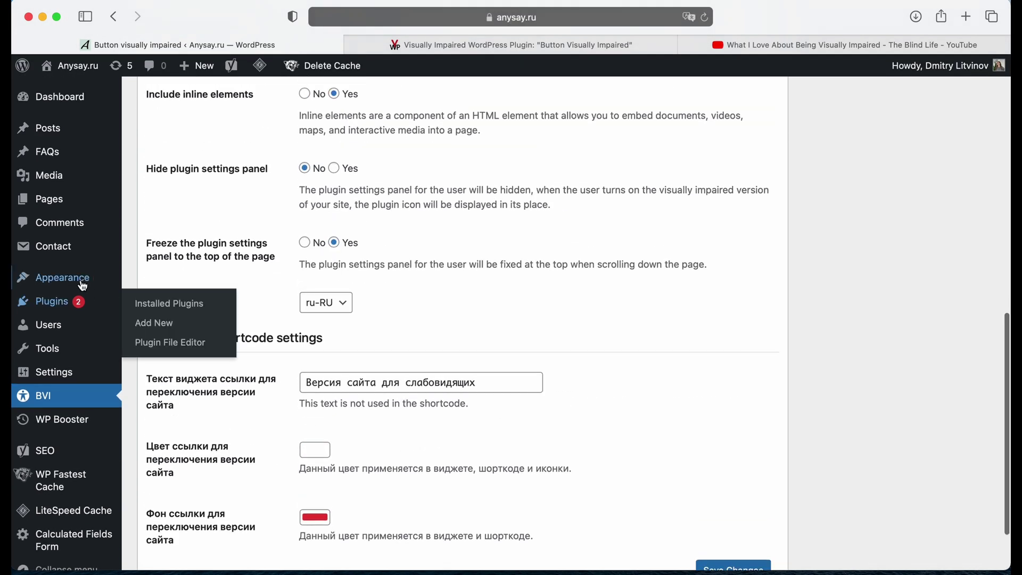
{"action": "mouse_move", "coordinate": [84, 287]}
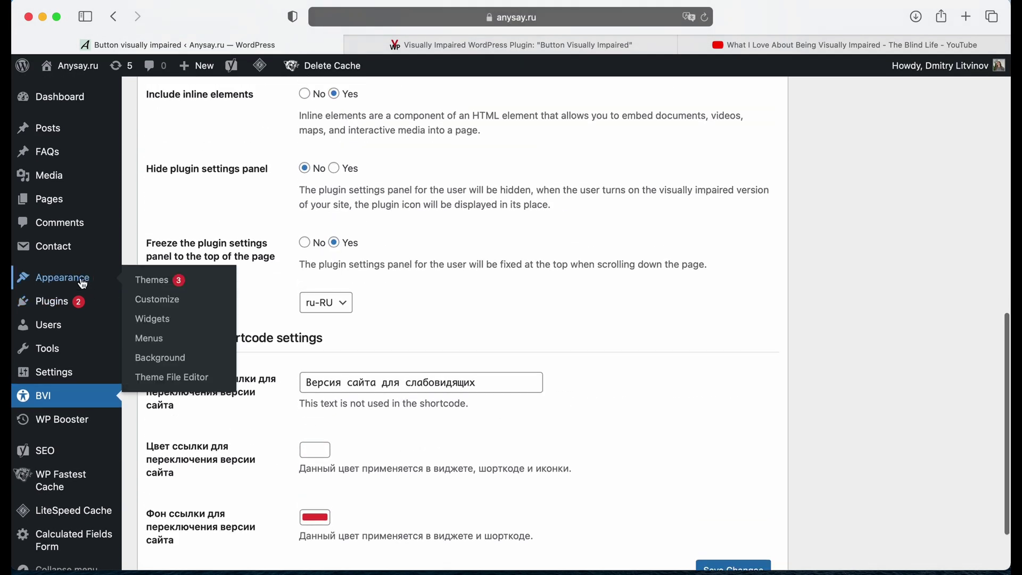
{"action": "left_click", "coordinate": [158, 323]}
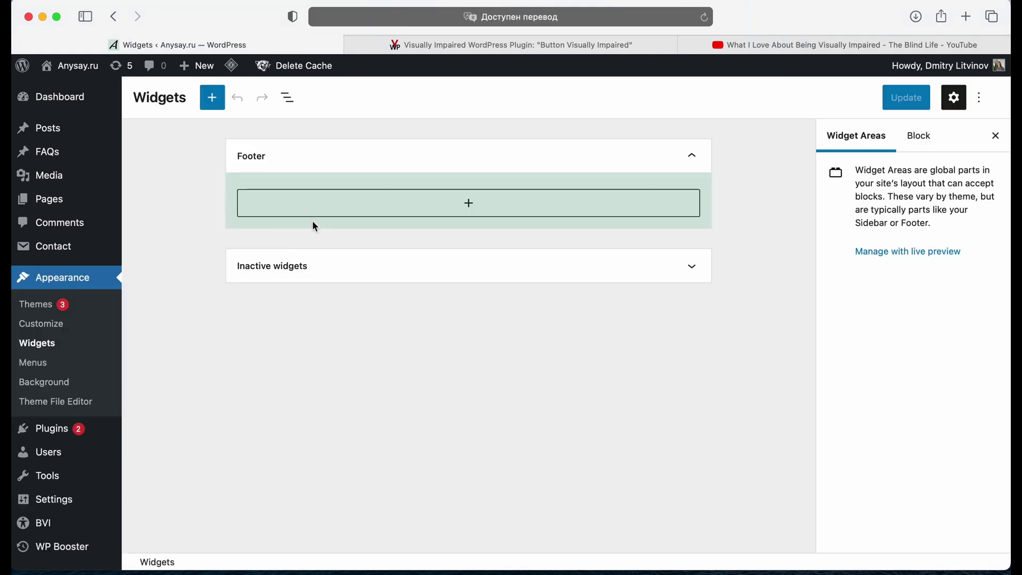
{"action": "left_click", "coordinate": [335, 202]}
{"action": "left_click", "coordinate": [394, 312]}
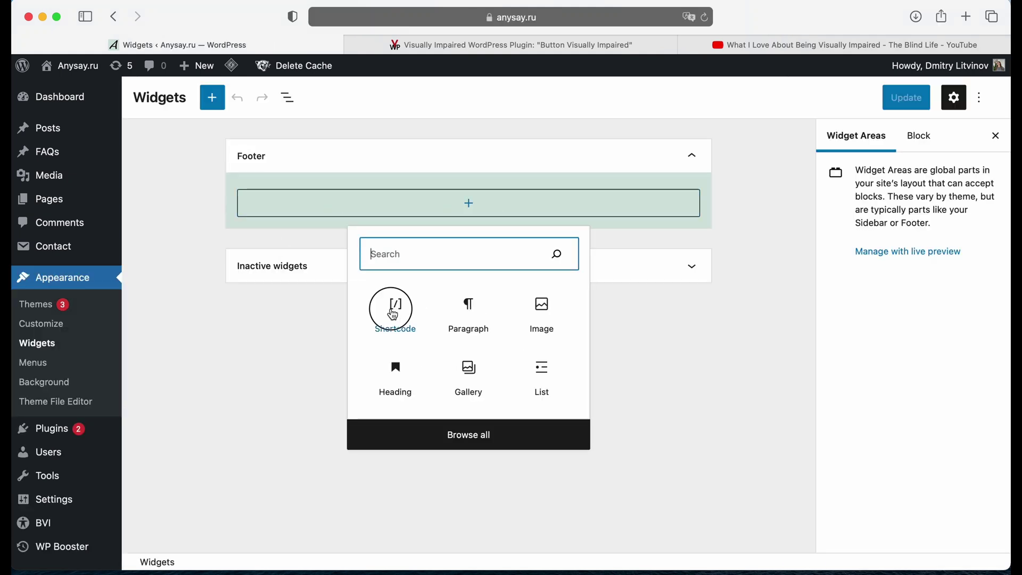
Copy the first shortcode line, [bvi text="Version for the visually impaired"], from the plugin article.
{"action": "left_click", "coordinate": [388, 42]}
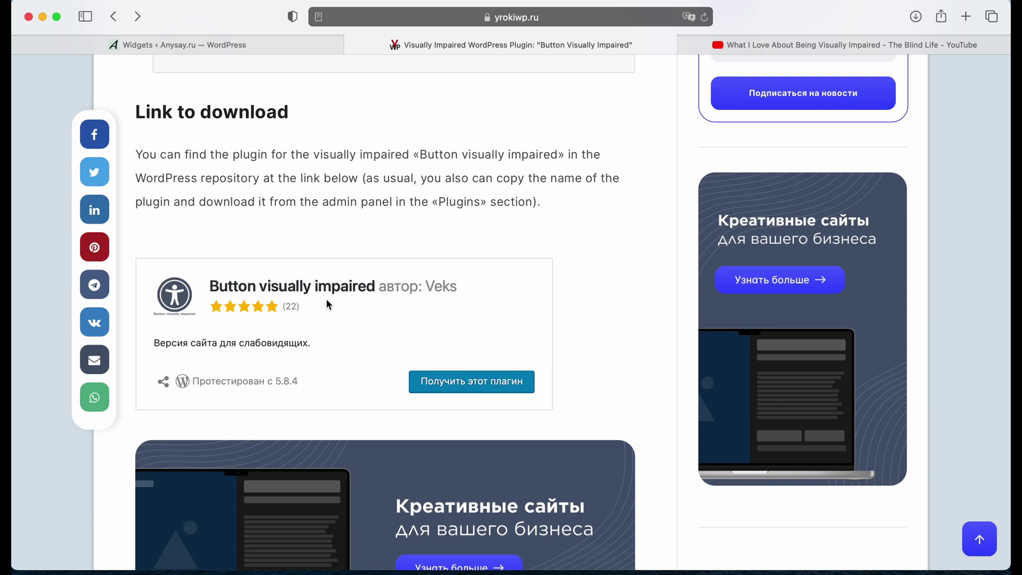
{"action": "scroll", "coordinate": [285, 225], "scroll_direction": "up", "scroll_amount": 5}
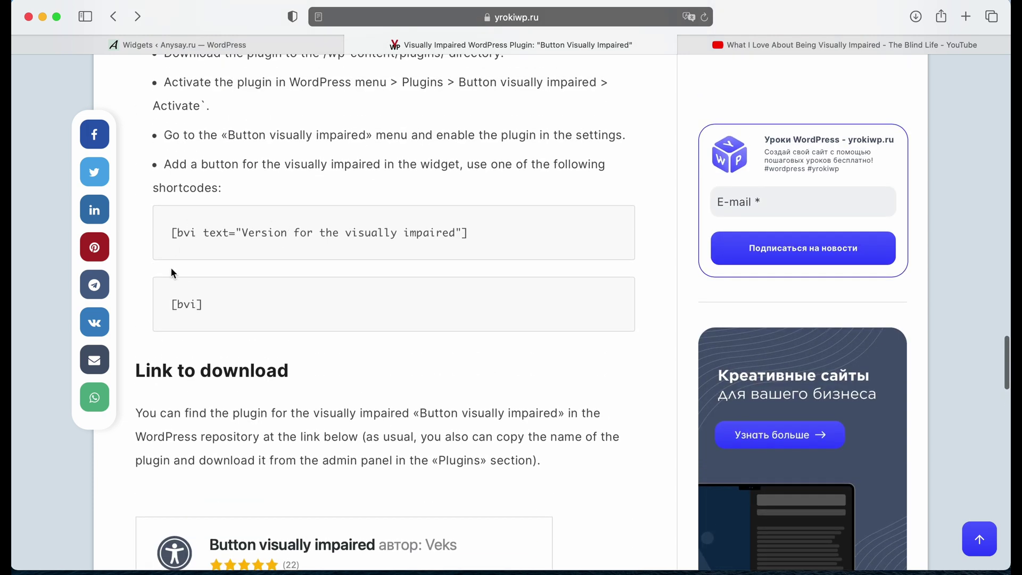
{"action": "left_click_drag", "start_coordinate": [168, 232], "coordinate": [485, 226]}
{"action": "left_click", "coordinate": [222, 301]}
{"action": "left_click", "coordinate": [169, 238]}
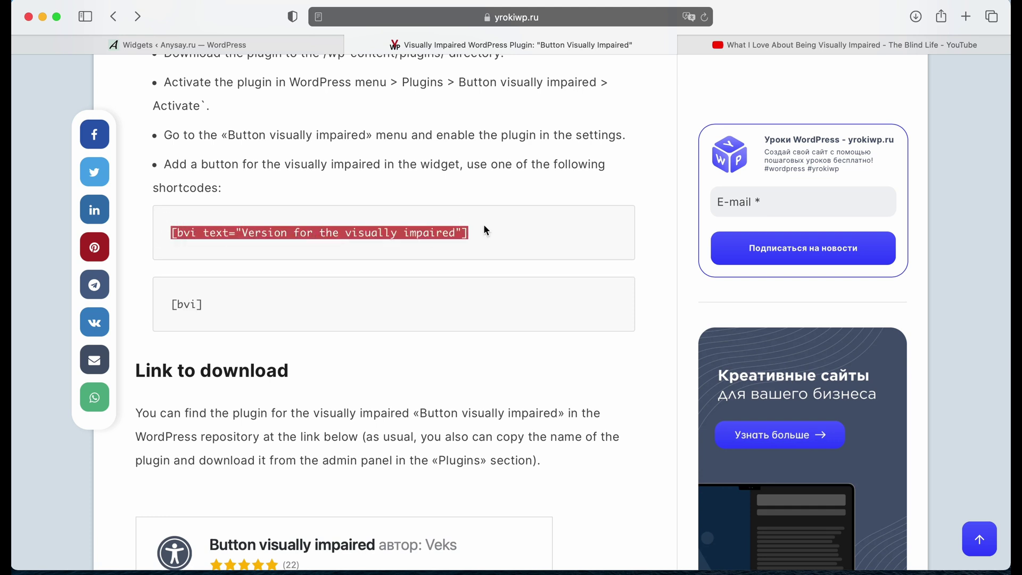
{"action": "left_click", "coordinate": [485, 231]}
{"action": "scroll", "coordinate": [168, 304], "scroll_direction": "up", "scroll_amount": 3}
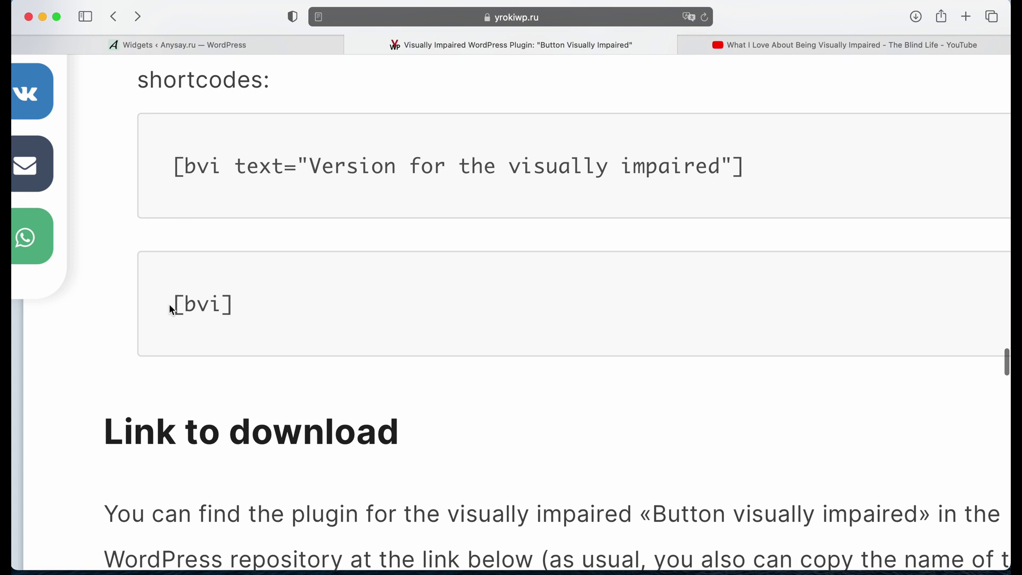
{"action": "left_click_drag", "start_coordinate": [170, 303], "coordinate": [243, 303]}
{"action": "left_click", "coordinate": [242, 303]}
{"action": "scroll", "coordinate": [240, 303], "scroll_direction": "down", "scroll_amount": 3}
{"action": "left_click_drag", "start_coordinate": [176, 232], "coordinate": [477, 231]}
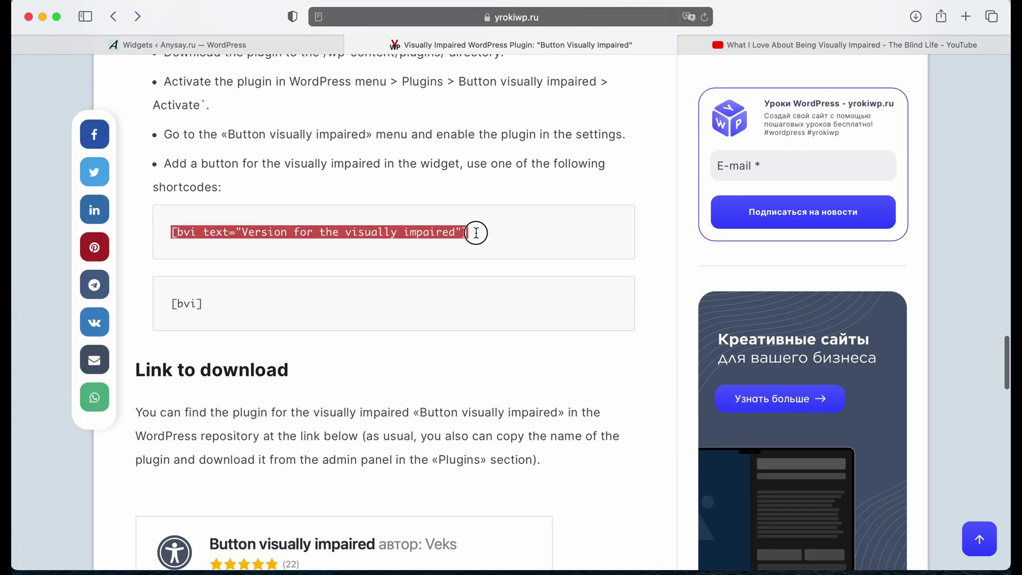
{"action": "left_click", "coordinate": [481, 238]}
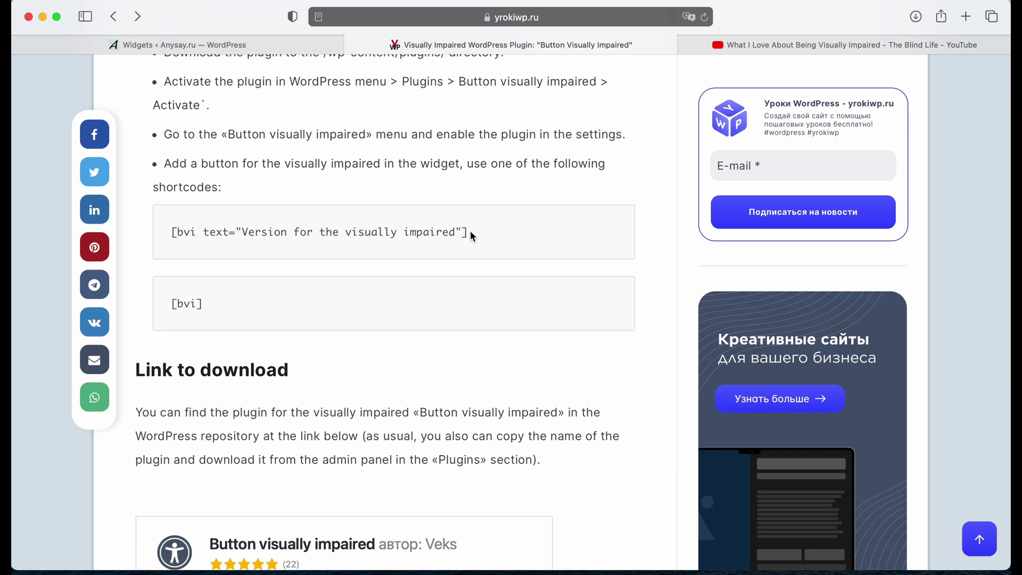
{"action": "left_click_drag", "start_coordinate": [473, 236], "coordinate": [336, 214]}
{"action": "left_click", "coordinate": [335, 213]}
Paste it into the footer Shortcode block, delete the extra source-link line, update, and view the site.
{"action": "left_click", "coordinate": [261, 42]}
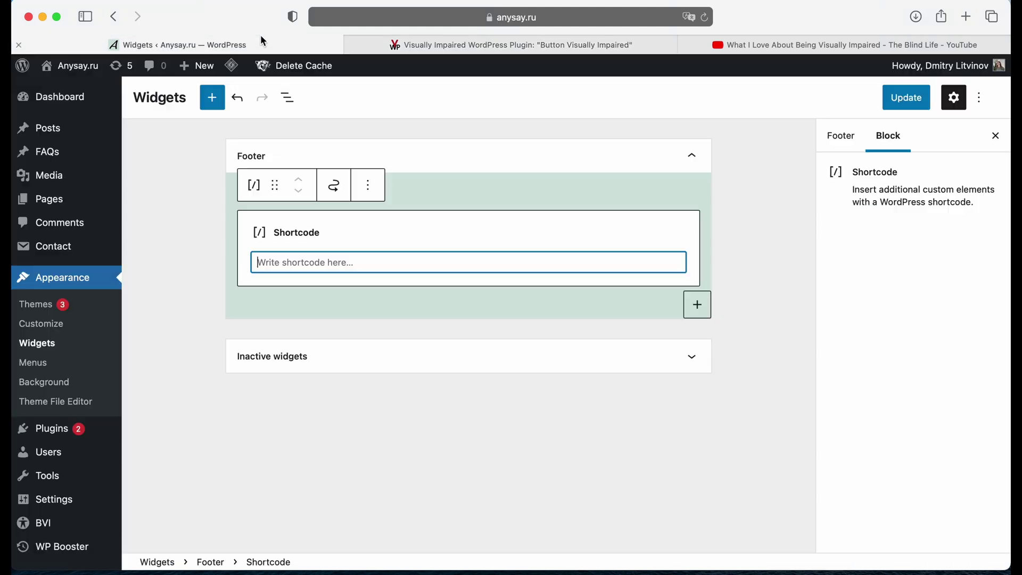
{"action": "left_click", "coordinate": [358, 274]}
{"action": "type", "text": "[bvi text=\"Version for the visually impaired\"]  Подробнее: https://yrokiwp.ru/ywp-in-english/visually-impaired-wordpress-plugin-button-visually-impaired/"}
{"action": "left_click_drag", "start_coordinate": [300, 296], "coordinate": [244, 279]}
{"action": "key", "text": "BackSpace"}
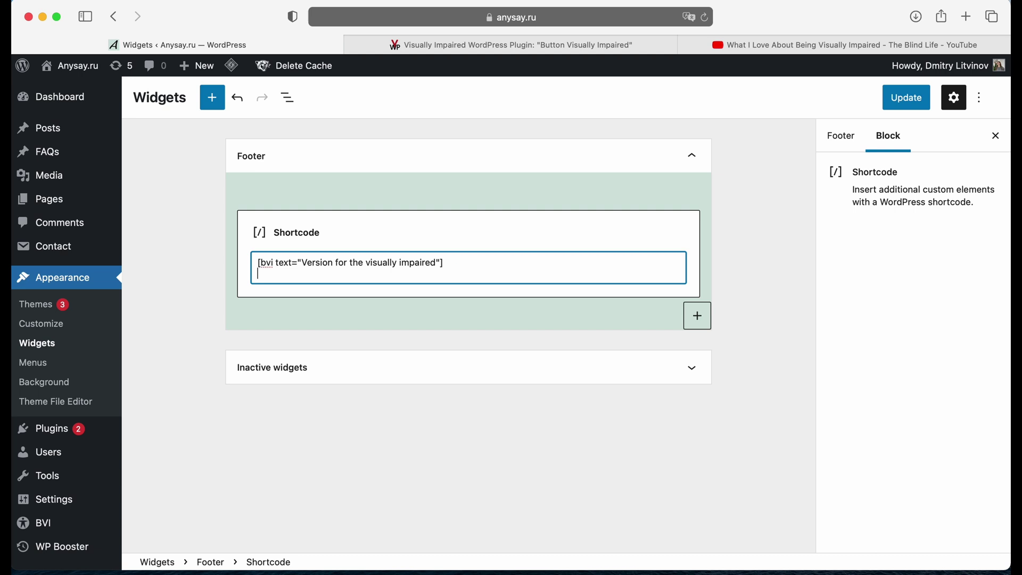
{"action": "key", "text": "BackSpace"}
{"action": "left_click", "coordinate": [907, 101]}
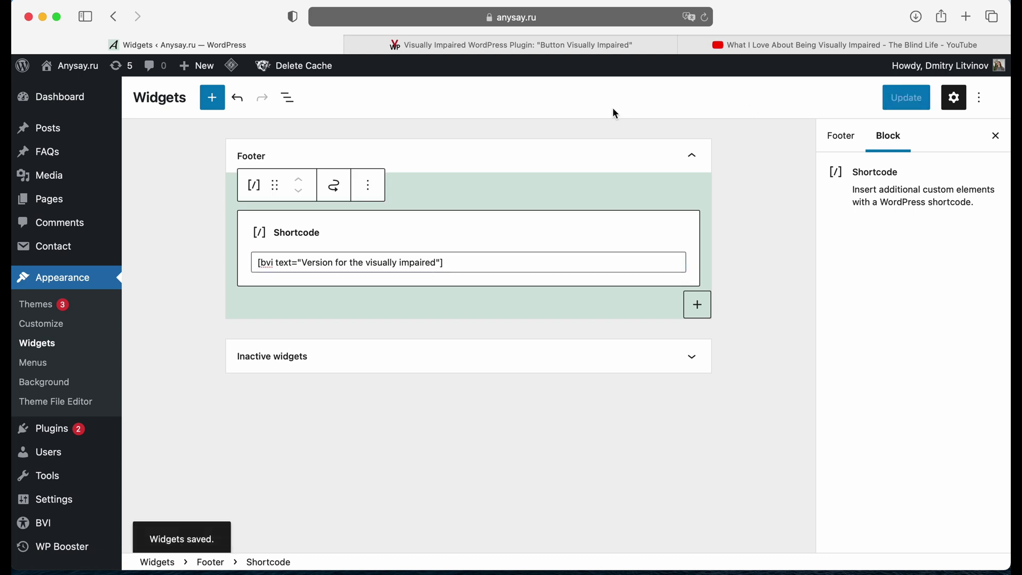
{"action": "left_click", "coordinate": [68, 65]}
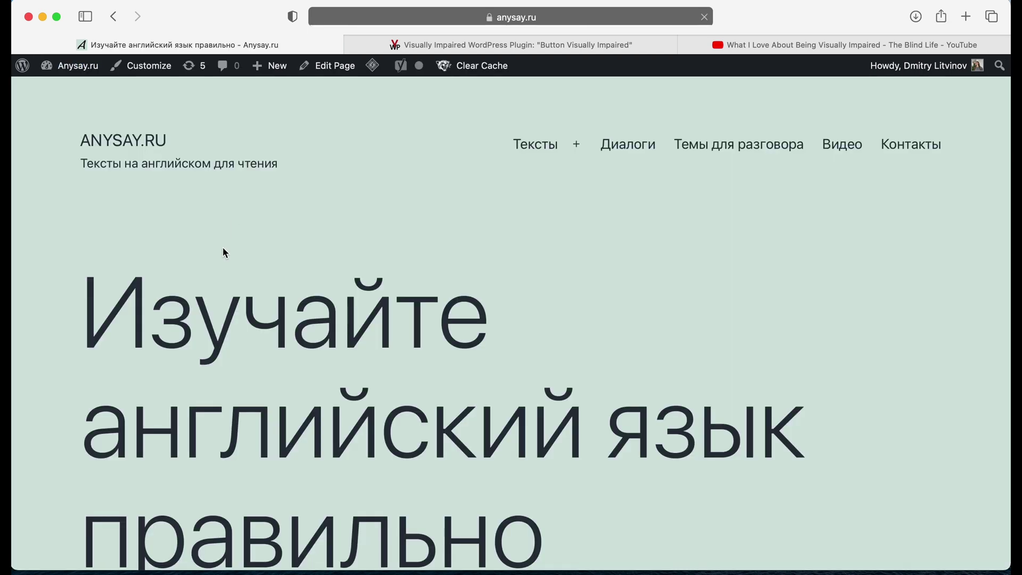
{"action": "scroll", "coordinate": [223, 250], "scroll_direction": "down", "scroll_amount": 20}
{"action": "scroll", "coordinate": [226, 254], "scroll_direction": "down", "scroll_amount": 2}
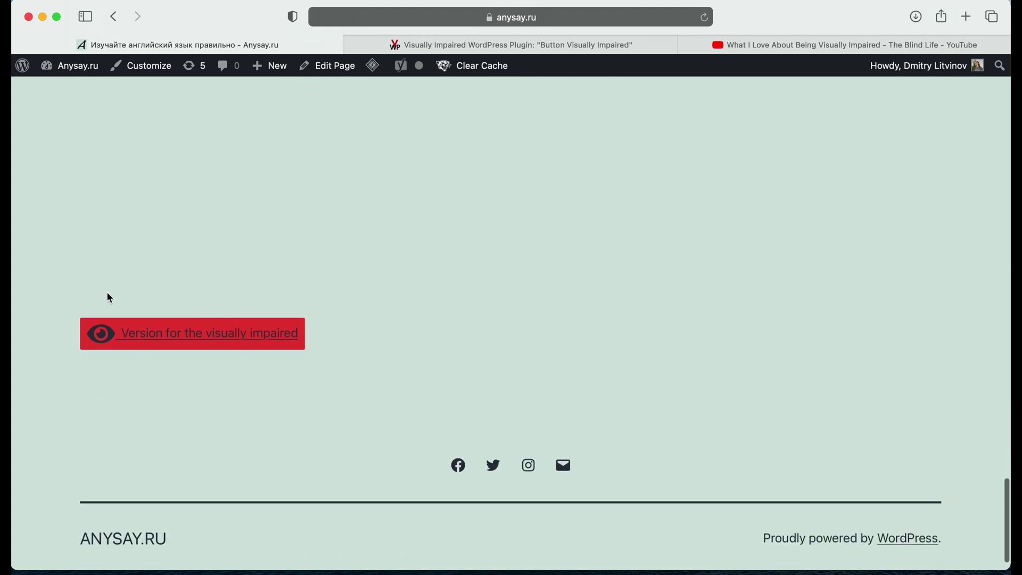
{"action": "scroll", "coordinate": [61, 324], "scroll_direction": "up", "scroll_amount": 5}
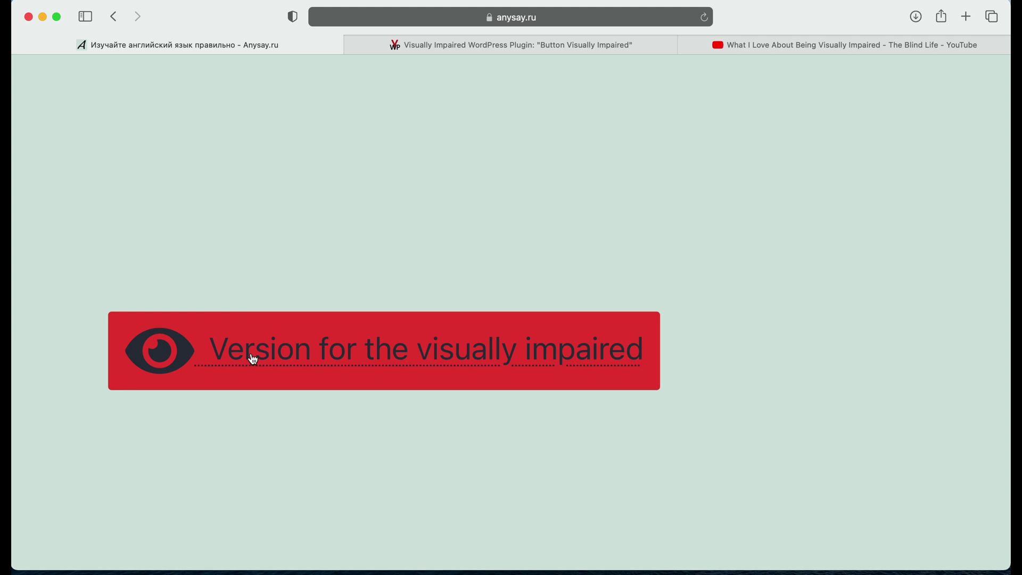
{"action": "left_click", "coordinate": [223, 359]}
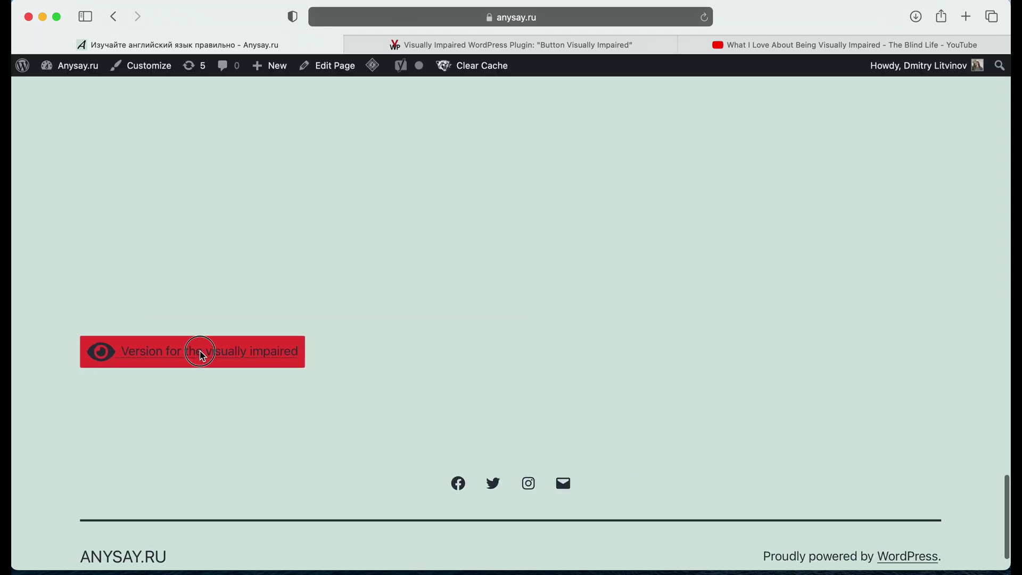
{"action": "scroll", "coordinate": [374, 250], "scroll_direction": "up", "scroll_amount": 10}
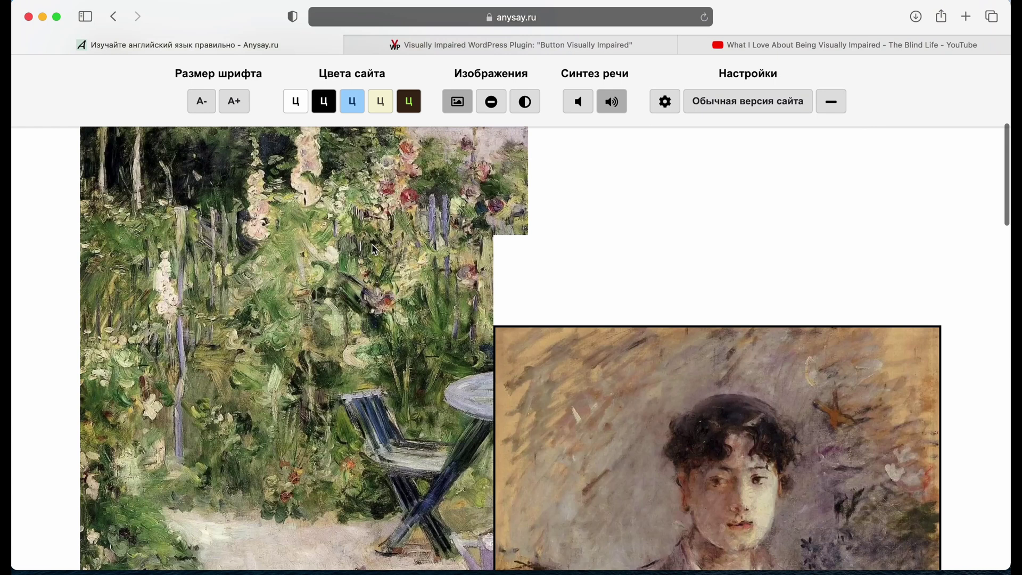
{"action": "scroll", "coordinate": [521, 185], "scroll_direction": "up", "scroll_amount": 5}
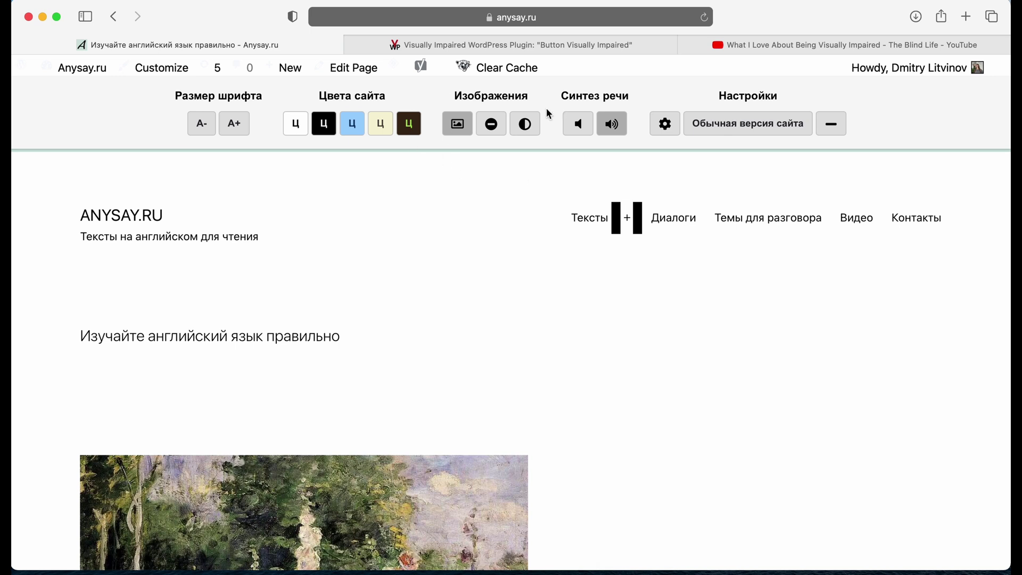
{"action": "left_click", "coordinate": [769, 123]}
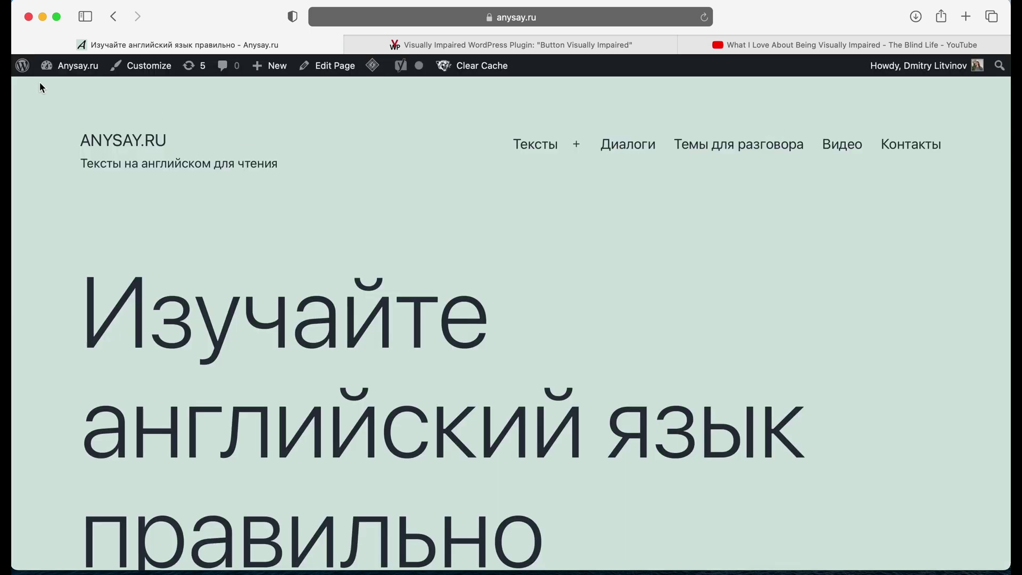
Change the BVI panel language from ru-RU to en-US, save, and view Anysay.ru.
{"action": "left_click", "coordinate": [22, 66]}
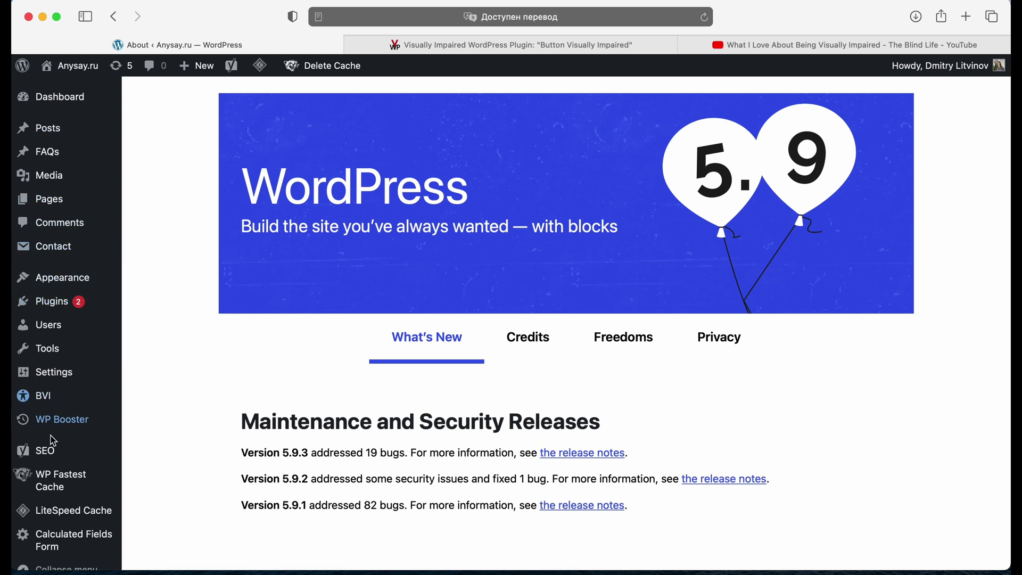
{"action": "left_click", "coordinate": [44, 398]}
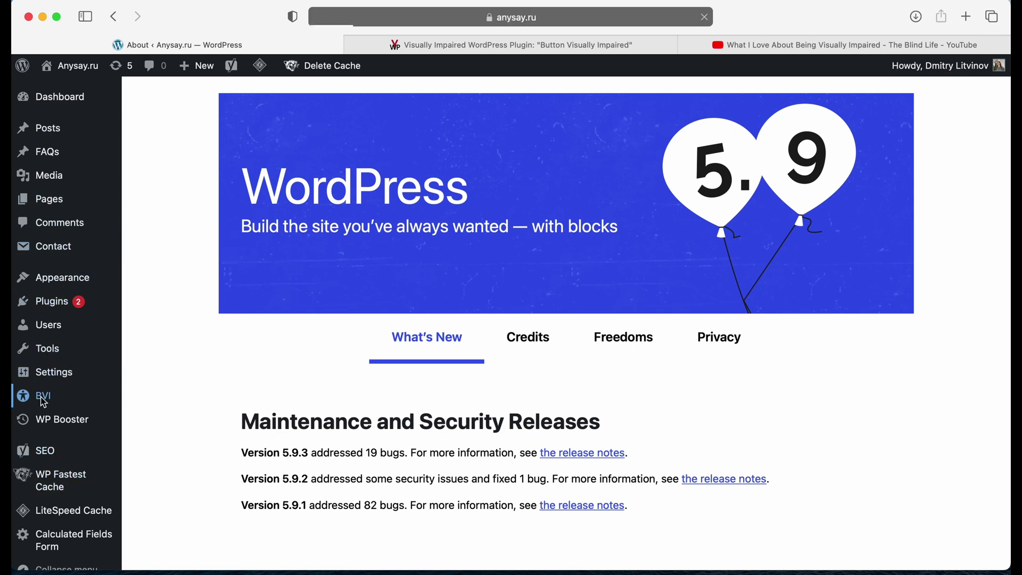
{"action": "scroll", "coordinate": [252, 359], "scroll_direction": "down", "scroll_amount": 10}
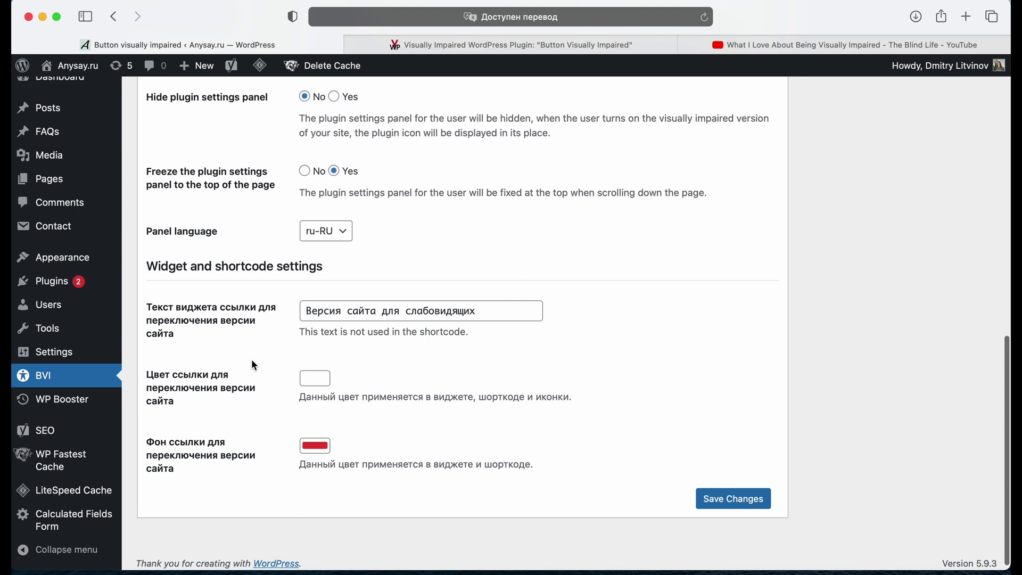
{"action": "scroll", "coordinate": [247, 189], "scroll_direction": "up", "scroll_amount": 5}
{"action": "left_click", "coordinate": [327, 229]}
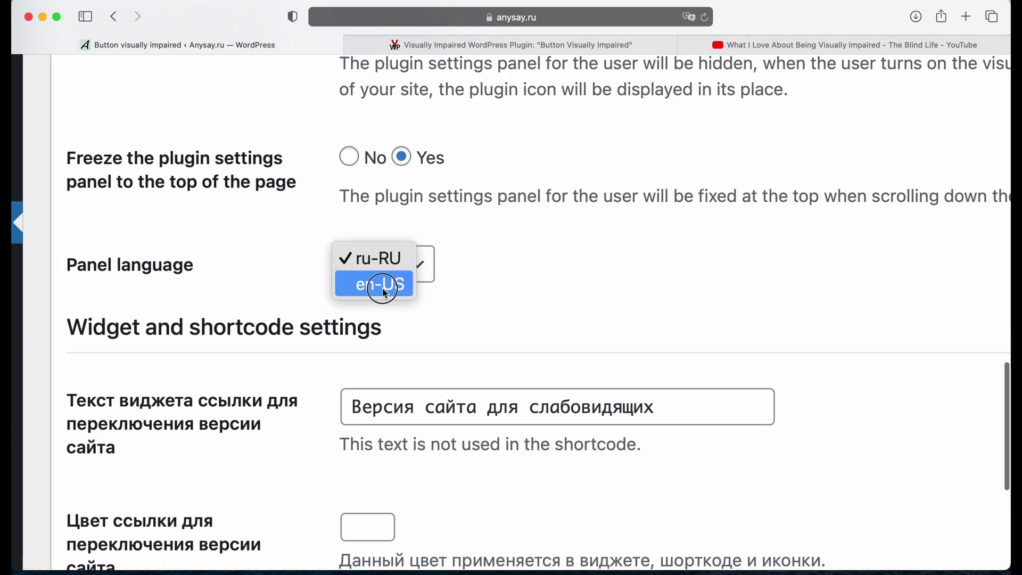
{"action": "left_click", "coordinate": [385, 292]}
{"action": "scroll", "coordinate": [517, 273], "scroll_direction": "down", "scroll_amount": 5}
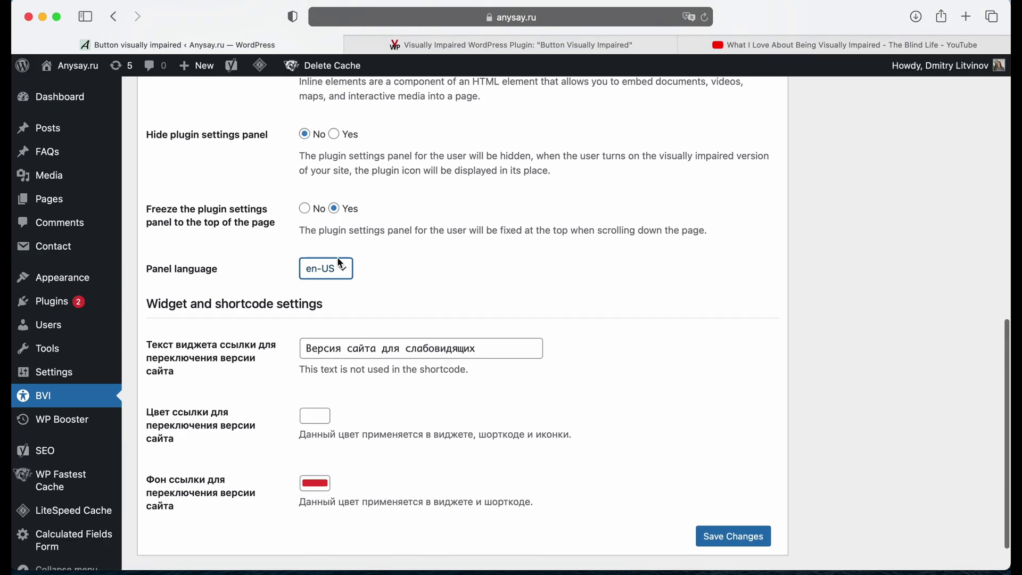
{"action": "left_click", "coordinate": [745, 542]}
{"action": "mouse_move", "coordinate": [94, 100]}
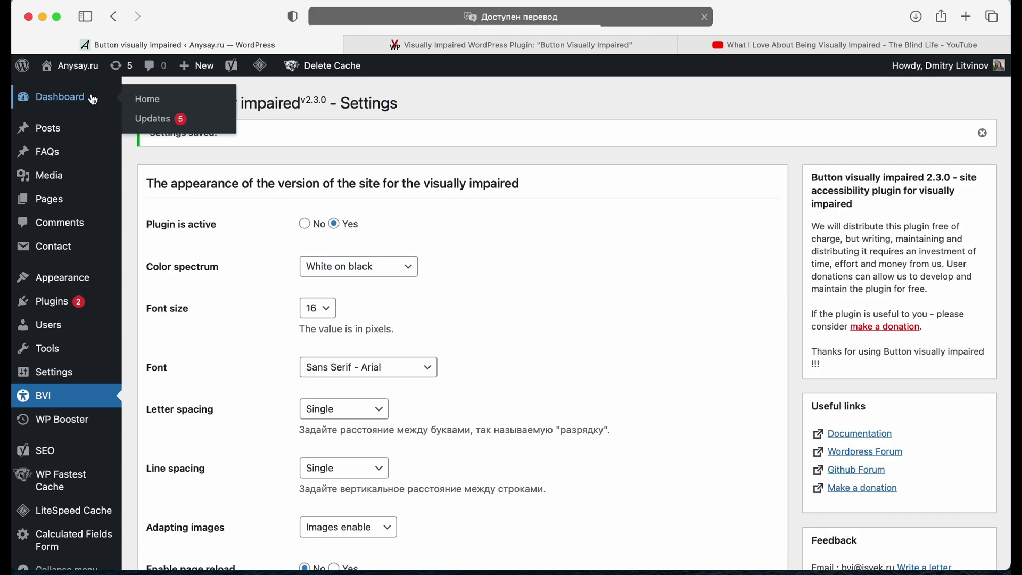
{"action": "left_click", "coordinate": [72, 66]}
Switch to the visually impaired version and resize the text with A+ and A-.
{"action": "scroll", "coordinate": [265, 257], "scroll_direction": "down", "scroll_amount": 10}
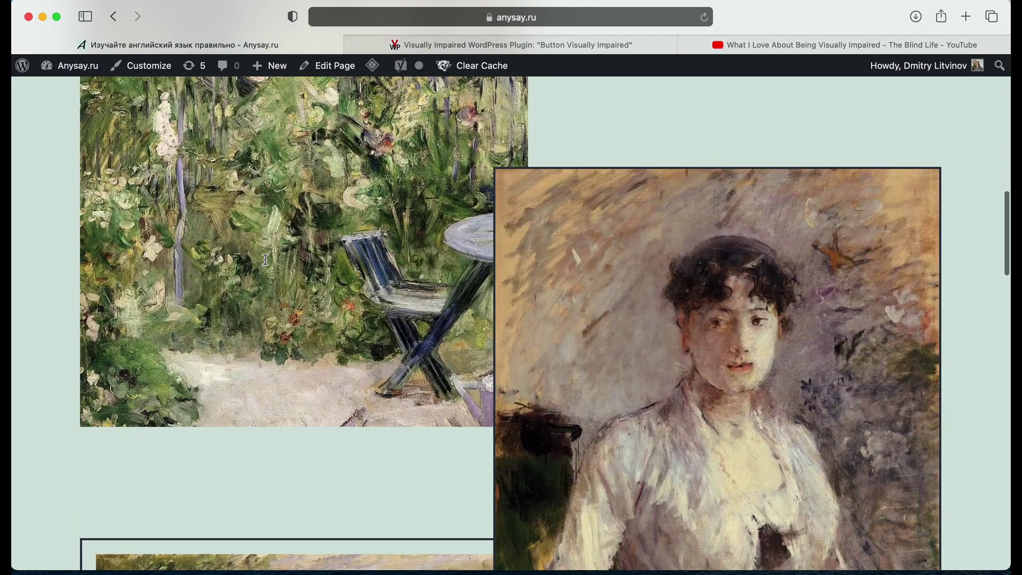
{"action": "scroll", "coordinate": [266, 260], "scroll_direction": "down", "scroll_amount": 15}
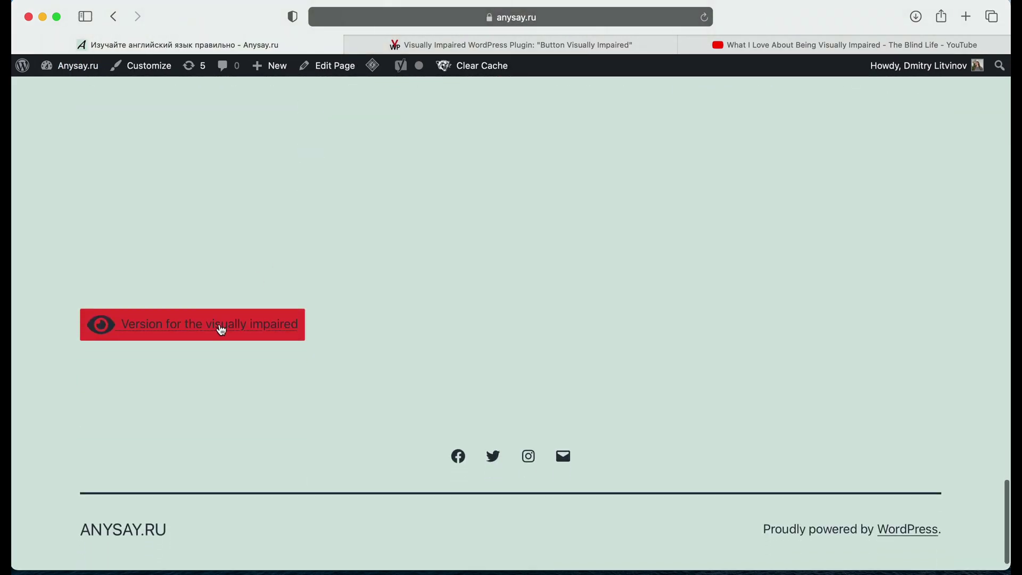
{"action": "left_click", "coordinate": [222, 331]}
{"action": "scroll", "coordinate": [508, 213], "scroll_direction": "up", "scroll_amount": 15}
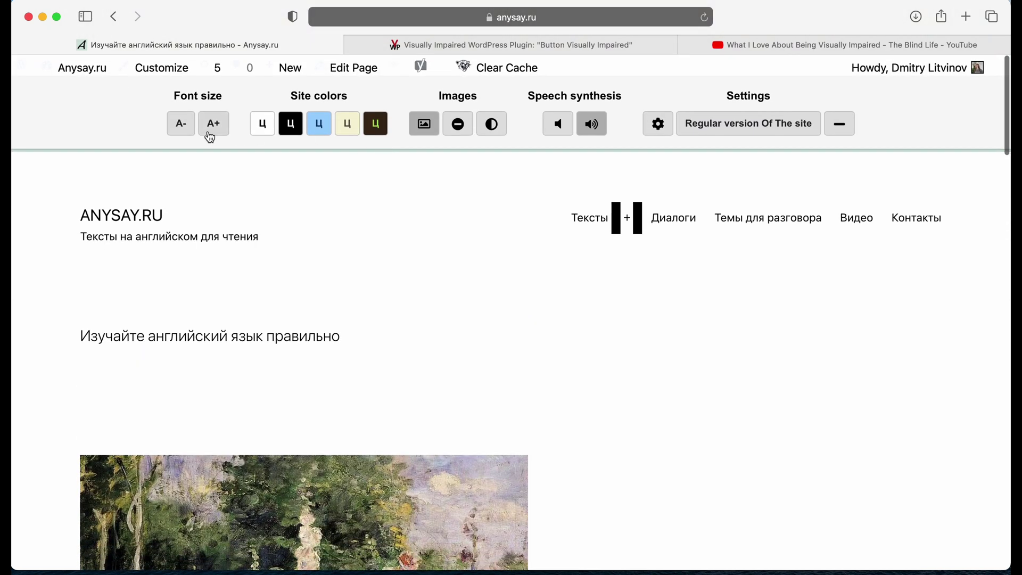
{"action": "left_click", "coordinate": [212, 128]}
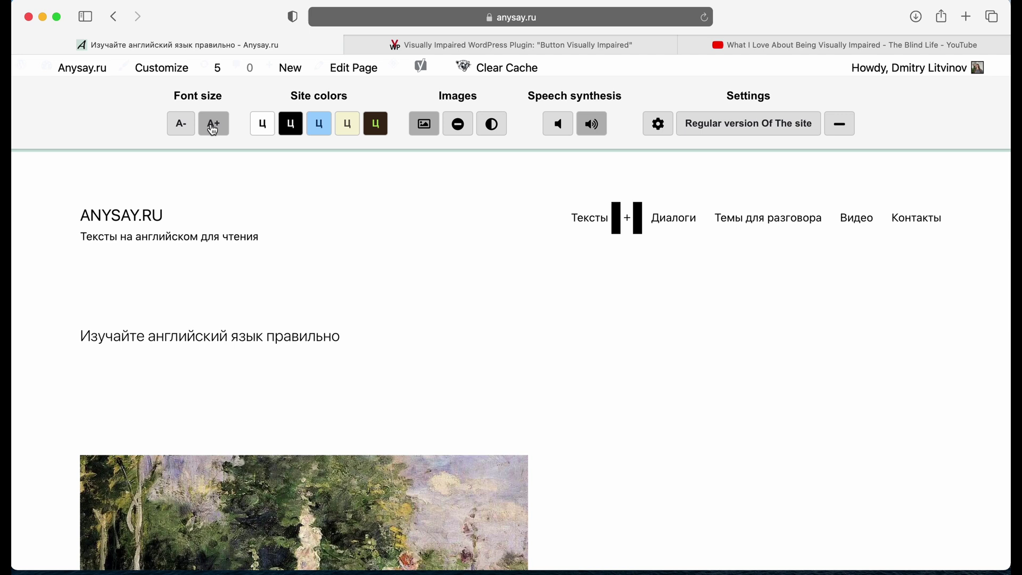
{"action": "left_click", "coordinate": [212, 128]}
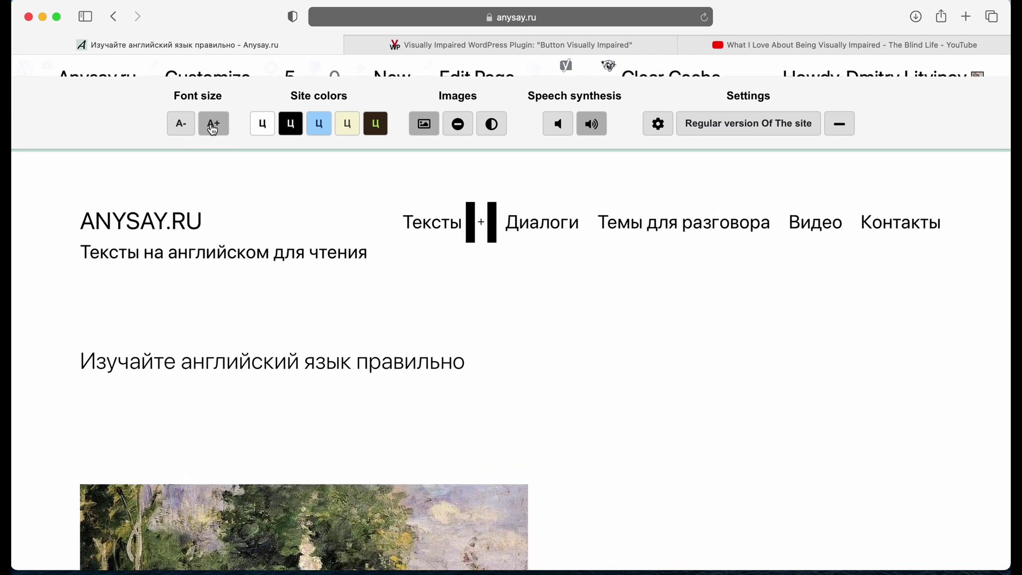
{"action": "left_click", "coordinate": [186, 126]}
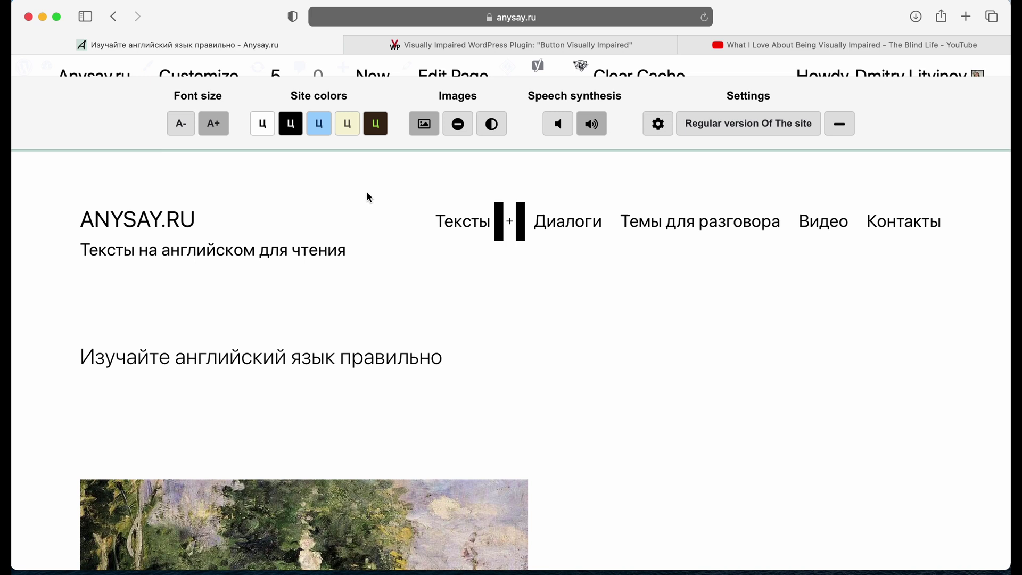
{"action": "left_click", "coordinate": [180, 127]}
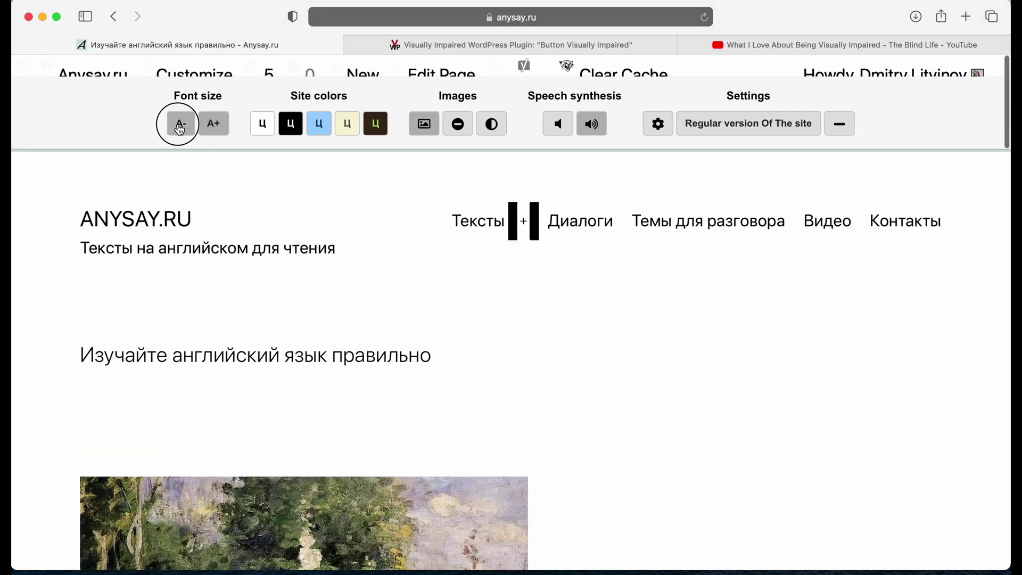
{"action": "left_click", "coordinate": [208, 126]}
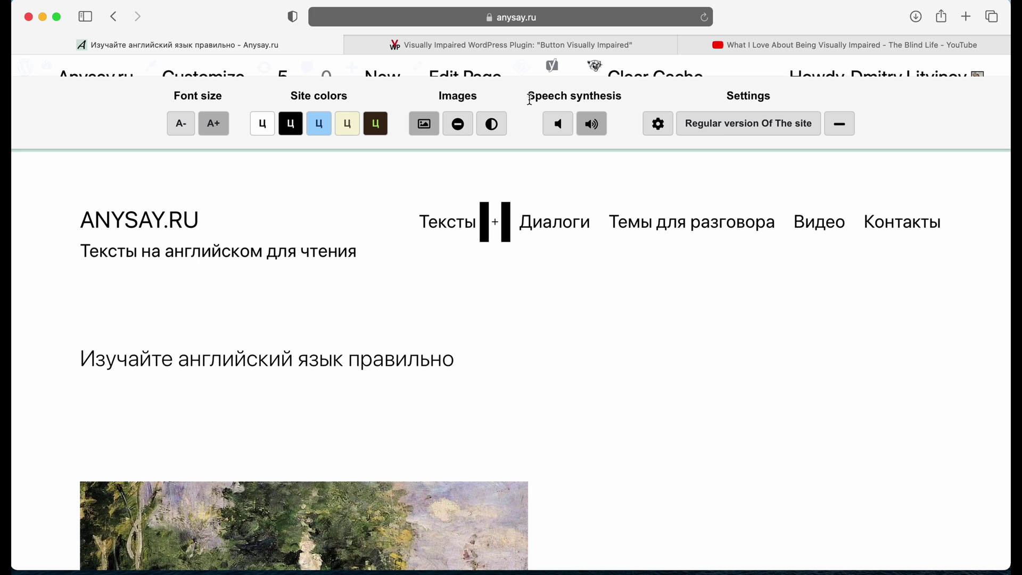
Mute speech synthesis in the accessibility panel, then return to the regular site version.
{"action": "left_click_drag", "start_coordinate": [531, 98], "coordinate": [624, 89]}
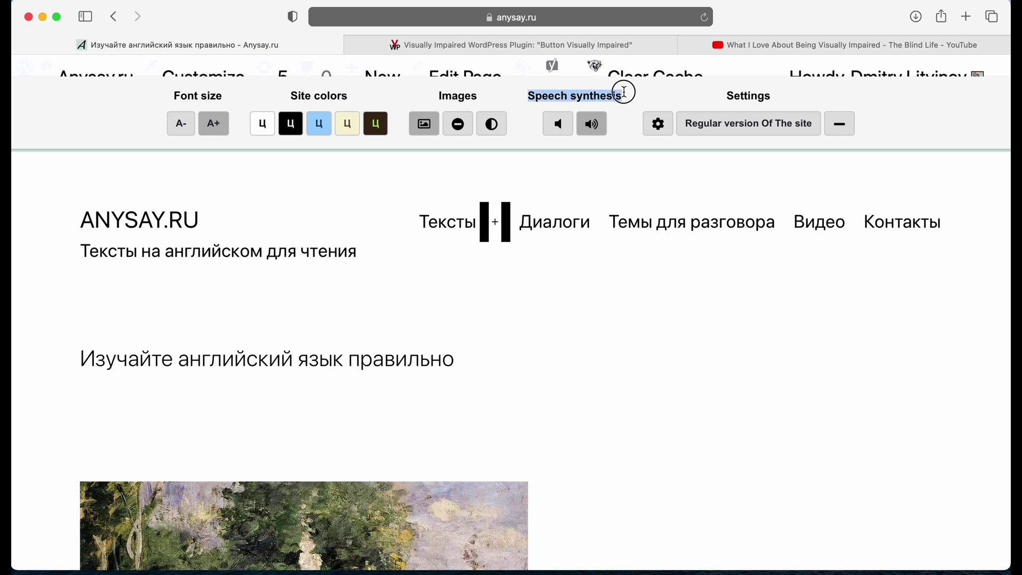
{"action": "left_click_drag", "start_coordinate": [625, 92], "coordinate": [634, 97]}
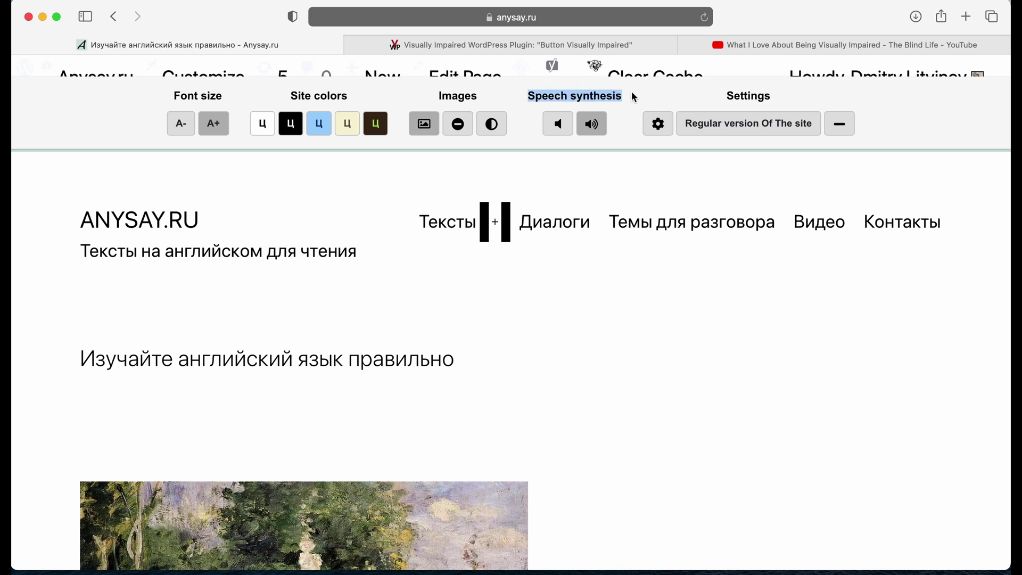
{"action": "left_click", "coordinate": [566, 124]}
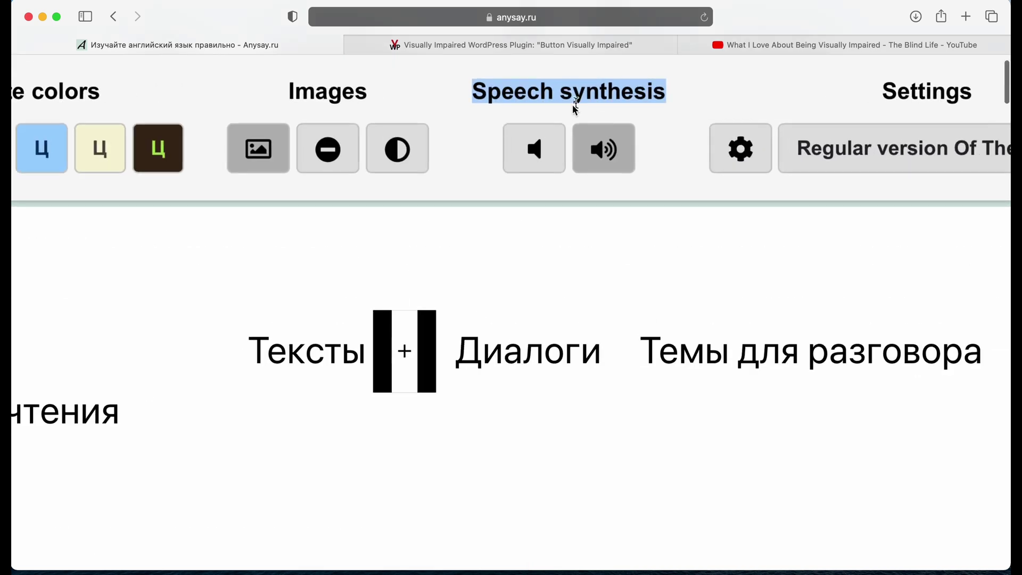
{"action": "left_click", "coordinate": [535, 153]}
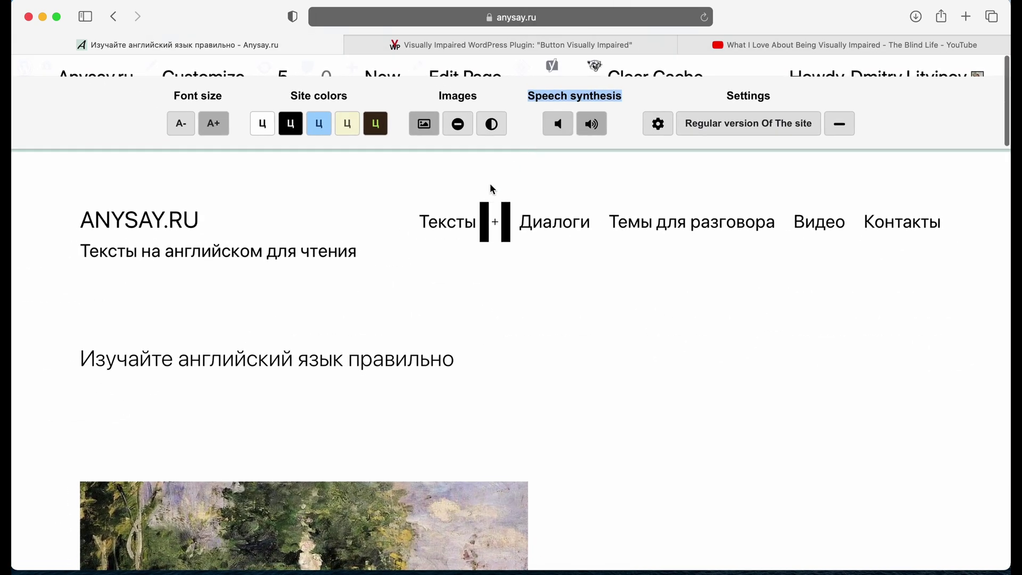
{"action": "scroll", "coordinate": [526, 181], "scroll_direction": "down", "scroll_amount": 10}
{"action": "scroll", "coordinate": [526, 181], "scroll_direction": "up", "scroll_amount": 5}
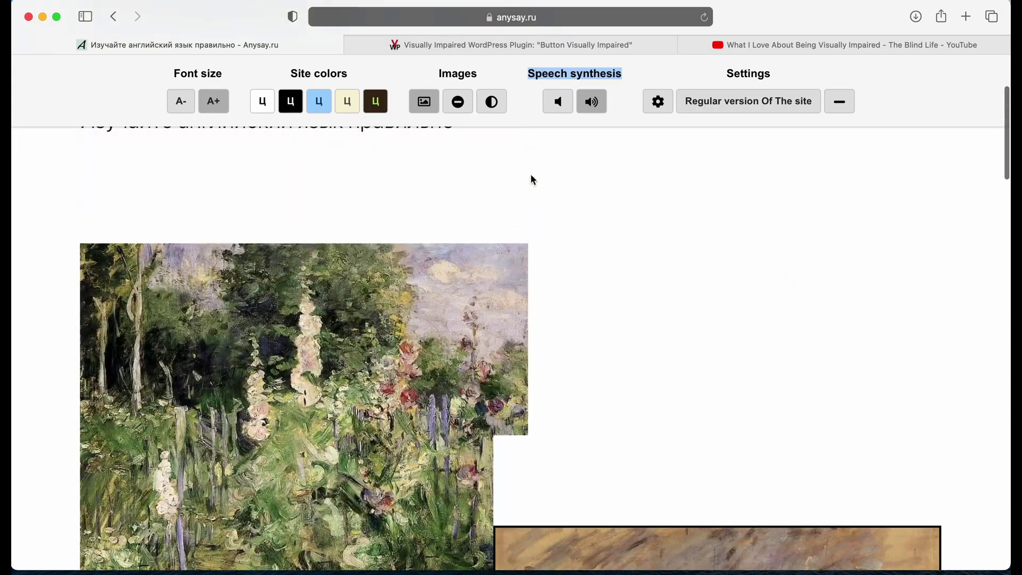
{"action": "left_click", "coordinate": [718, 109]}
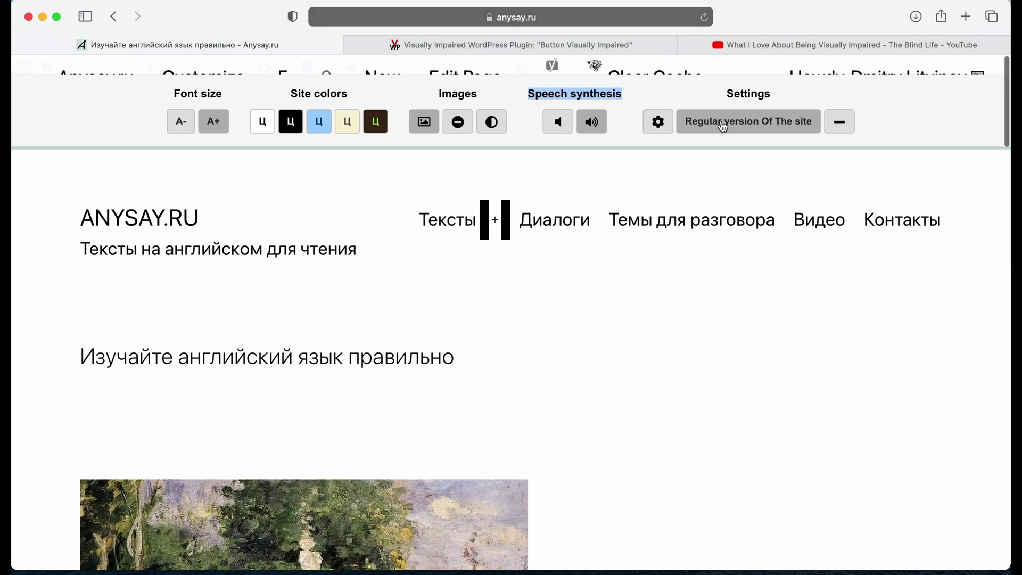
{"action": "left_click", "coordinate": [739, 123]}
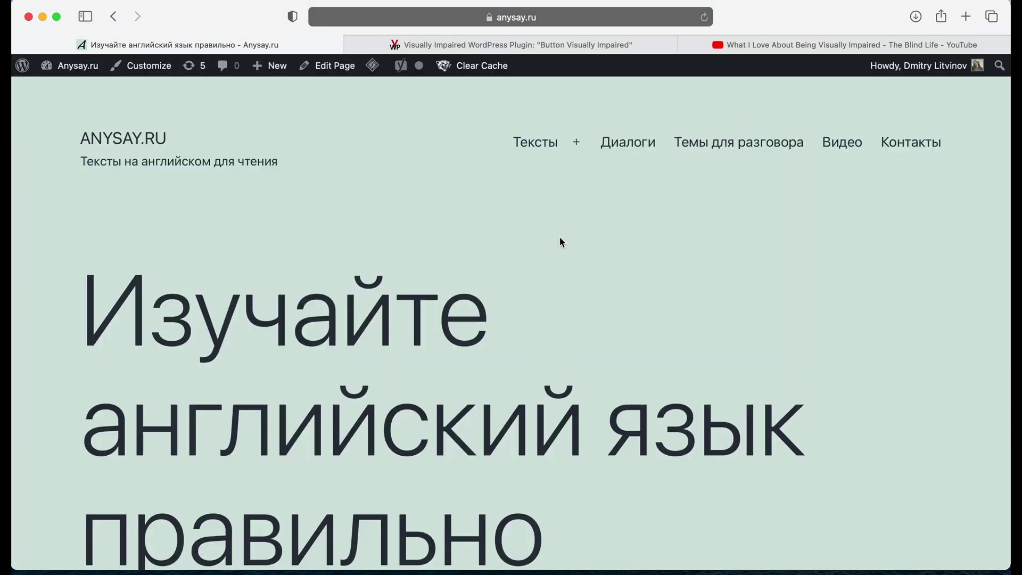
{"action": "scroll", "coordinate": [560, 238], "scroll_direction": "down", "scroll_amount": 15}
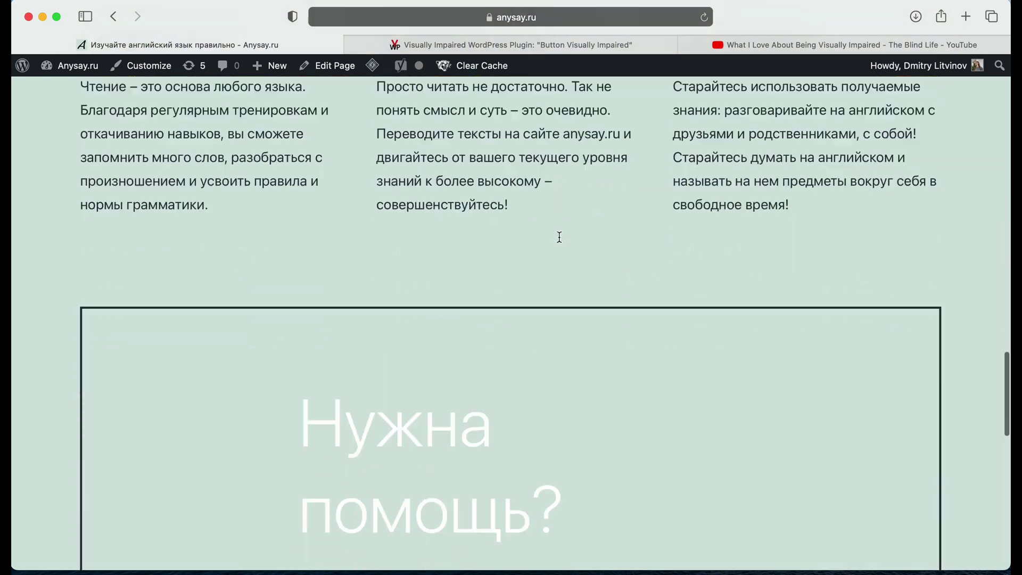
{"action": "scroll", "coordinate": [560, 238], "scroll_direction": "down", "scroll_amount": 10}
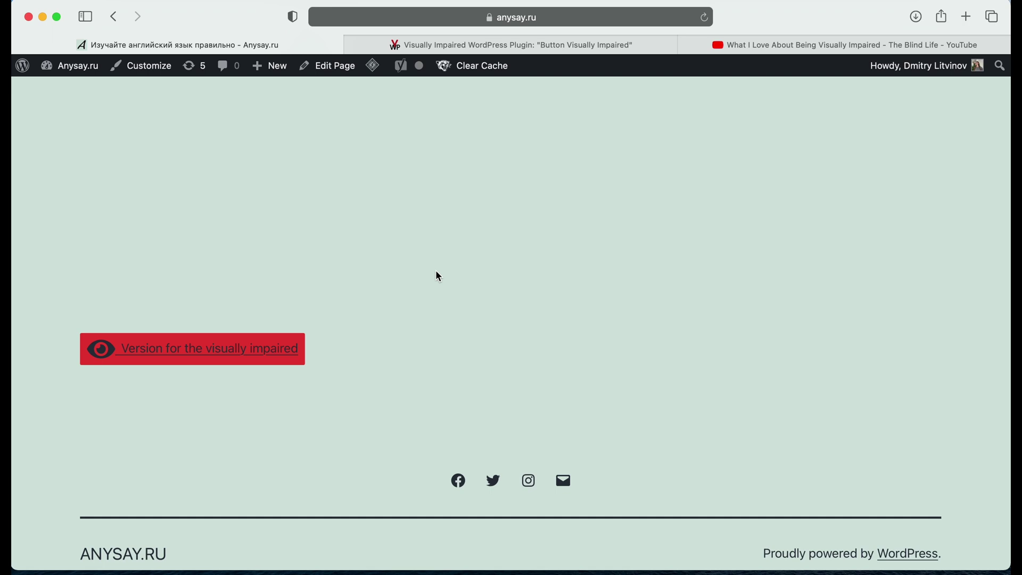
{"action": "scroll", "coordinate": [370, 272], "scroll_direction": "up", "scroll_amount": 3}
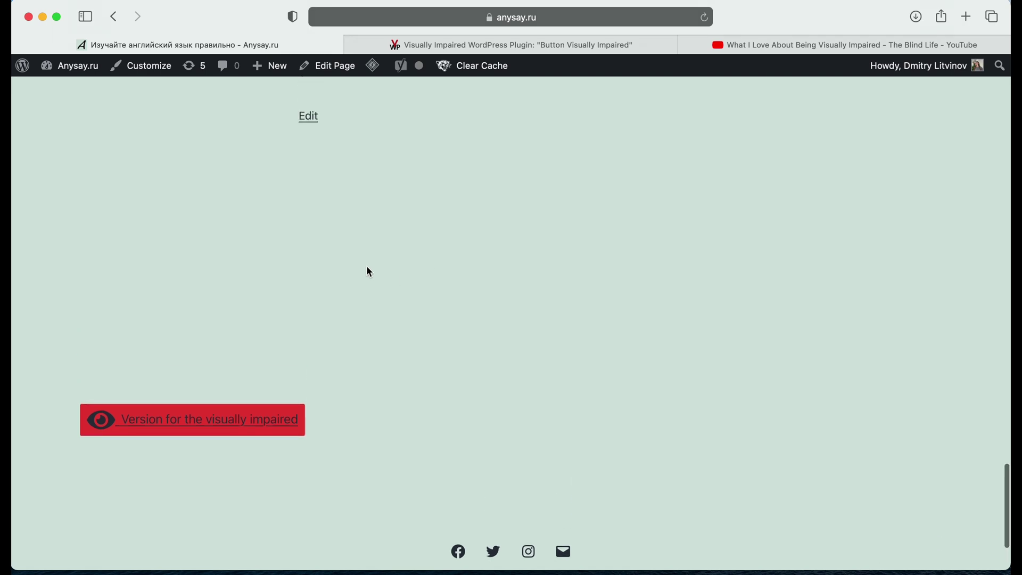
{"action": "scroll", "coordinate": [370, 272], "scroll_direction": "up", "scroll_amount": 10}
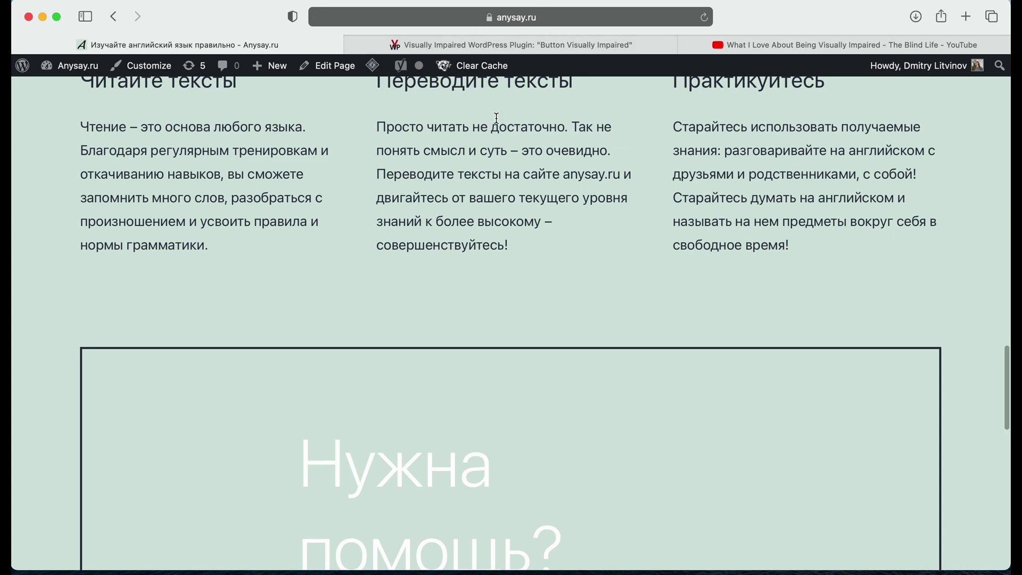
{"action": "scroll", "coordinate": [479, 144], "scroll_direction": "down", "scroll_amount": 15}
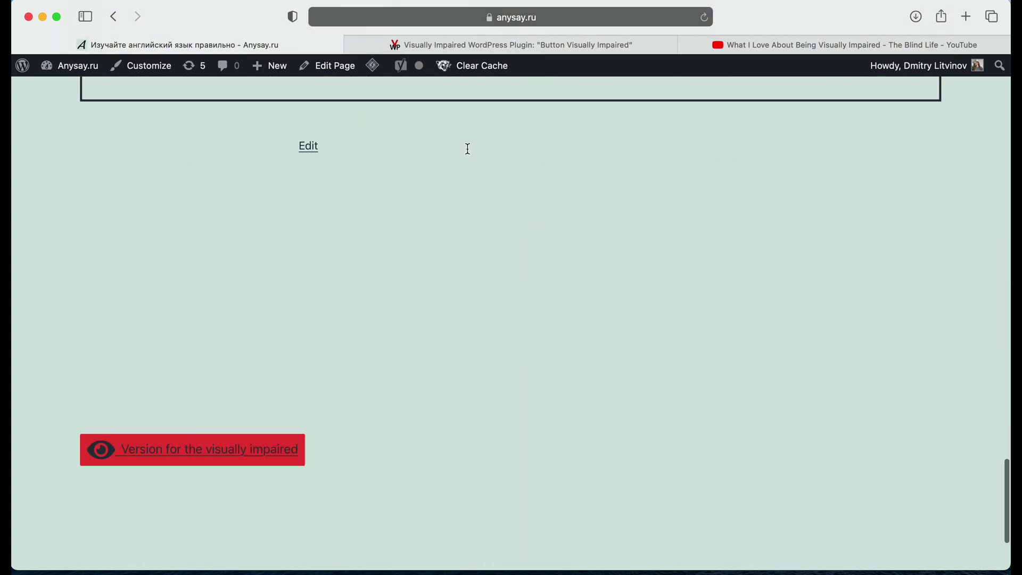
{"action": "scroll", "coordinate": [467, 149], "scroll_direction": "up", "scroll_amount": 20}
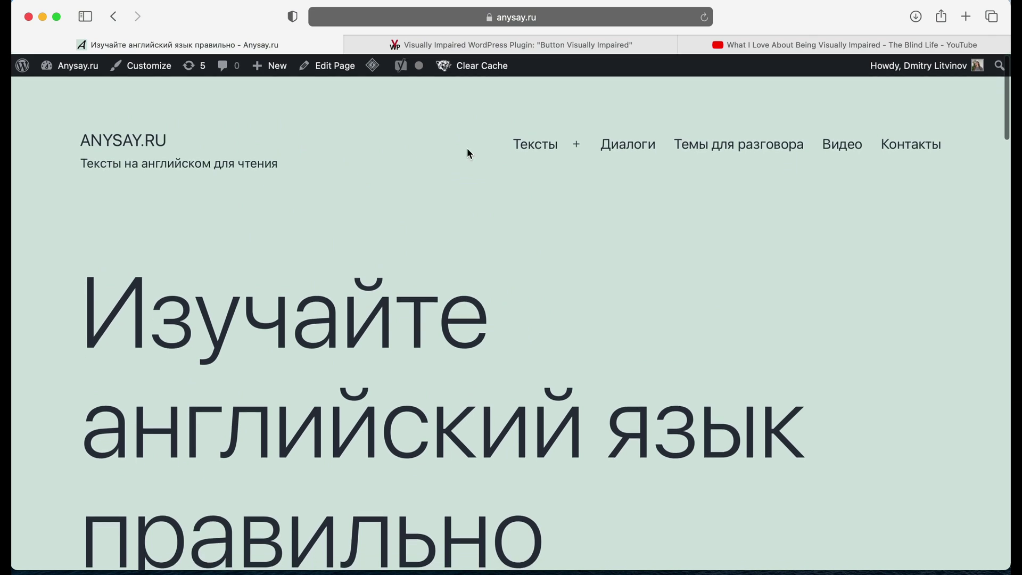